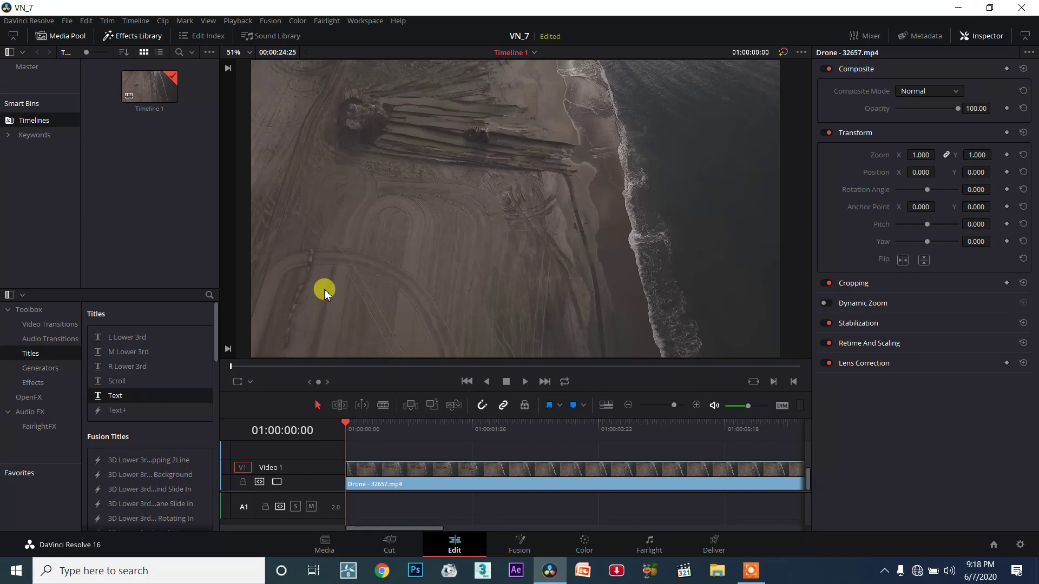
left_click(522, 384)
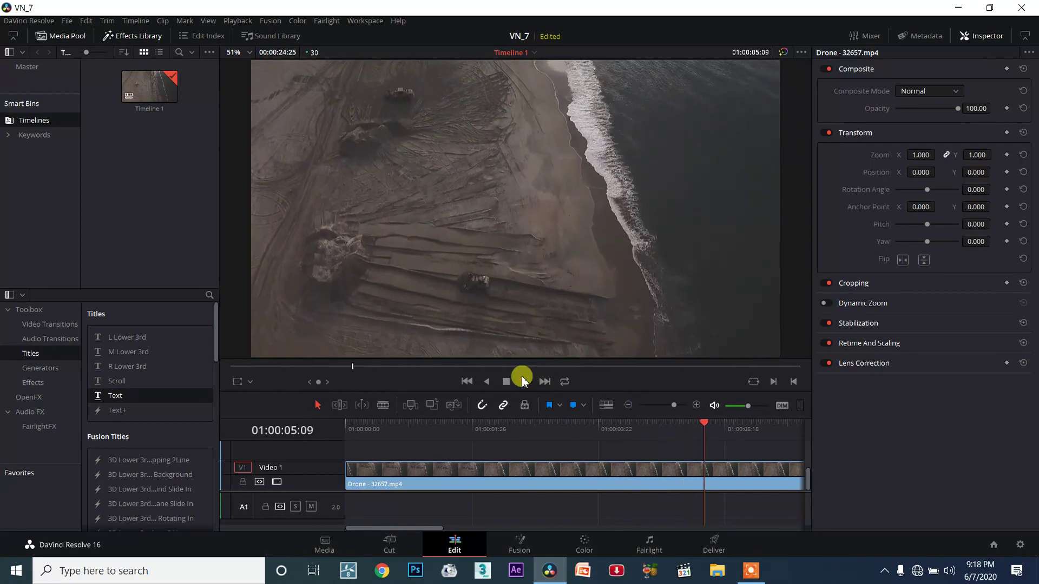
left_click(506, 382)
left_click_drag(520, 422, 325, 429)
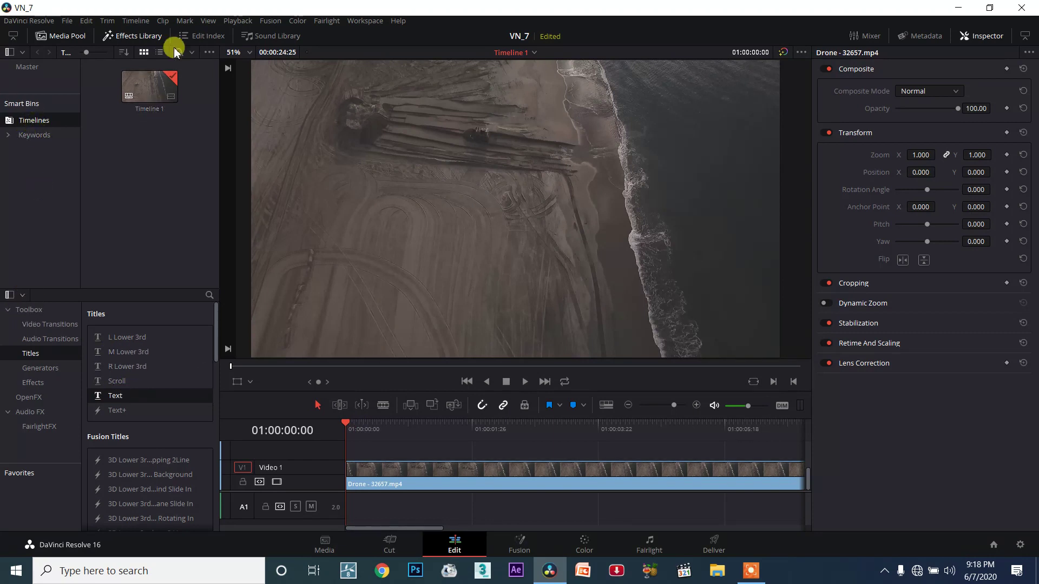
left_click(108, 35)
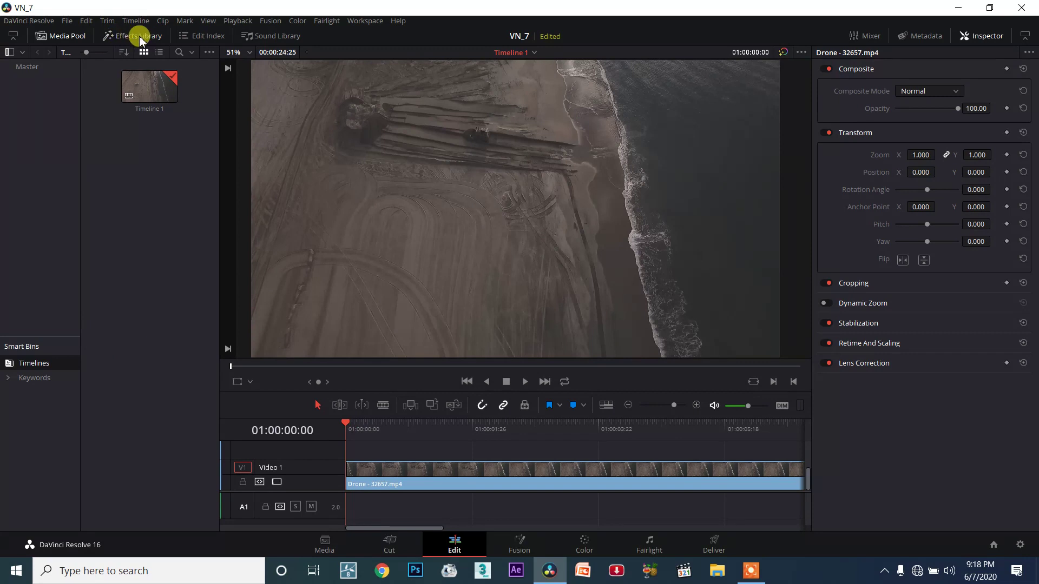
left_click(131, 38)
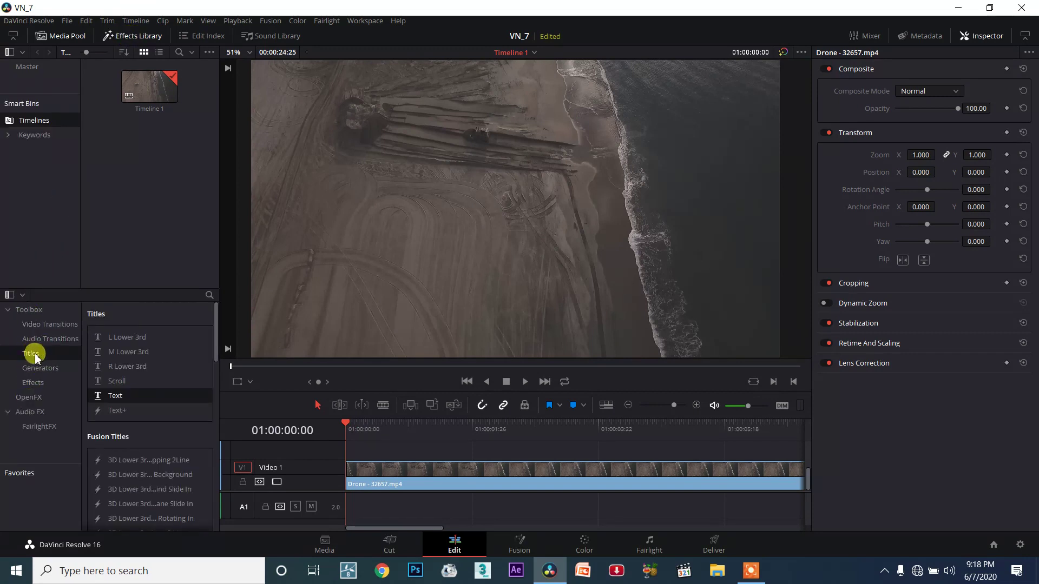
left_click(29, 309)
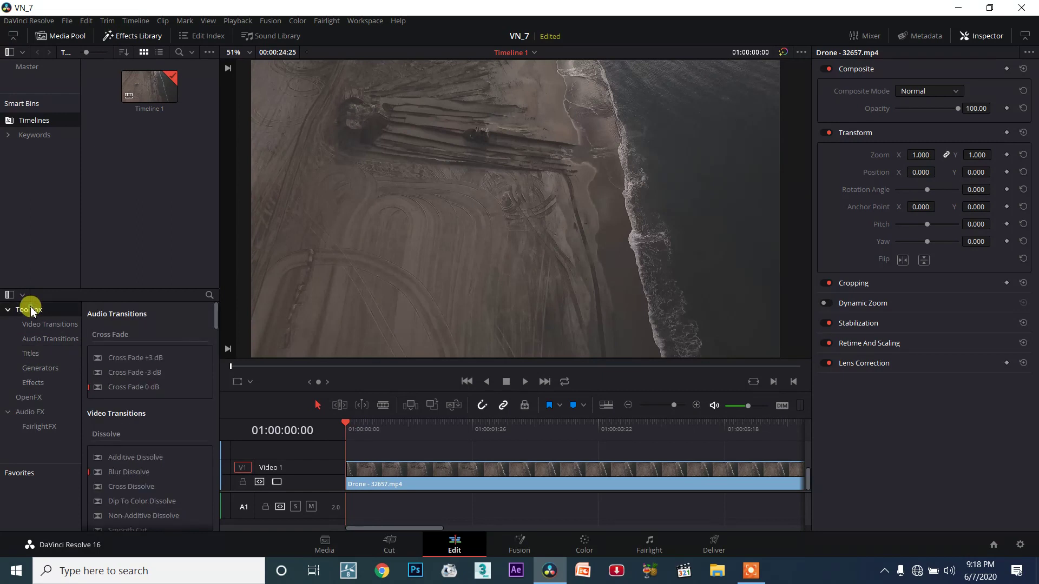
left_click(31, 357)
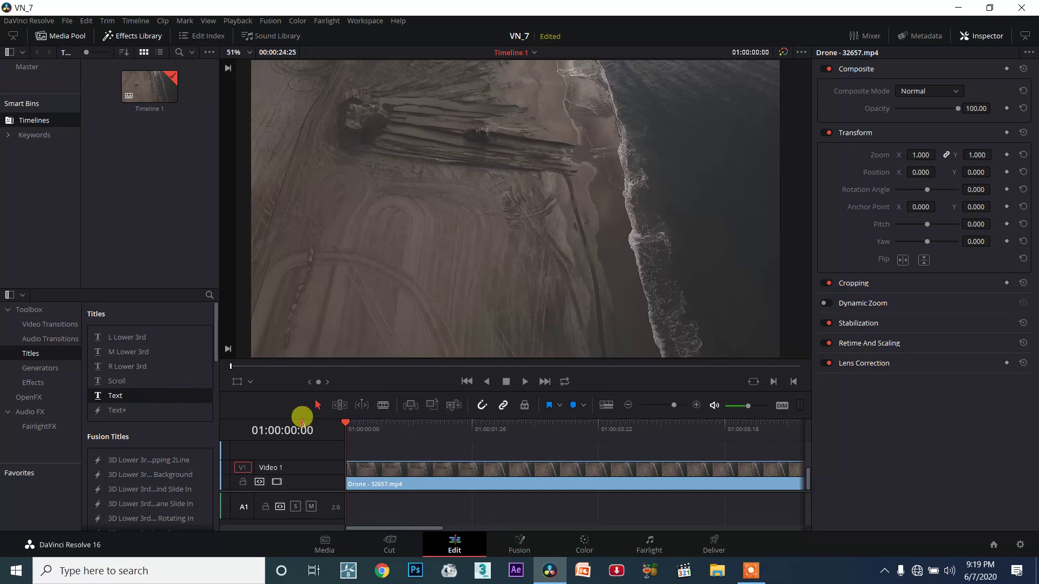
- Place a Text title on the track above the drone clip at the start and select it
left_click_drag(363, 438, 353, 462)
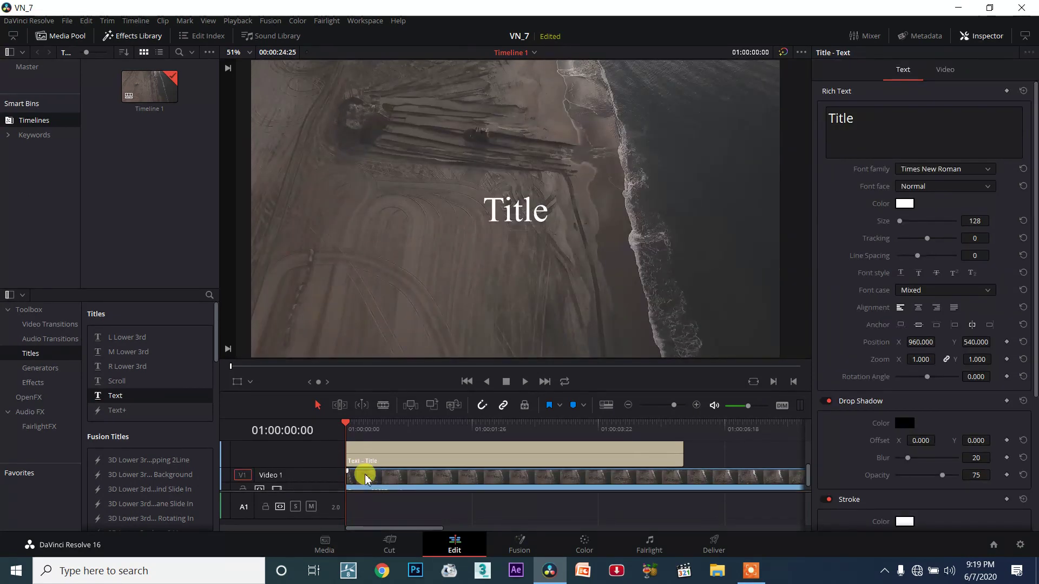
left_click(364, 474)
left_click(368, 454)
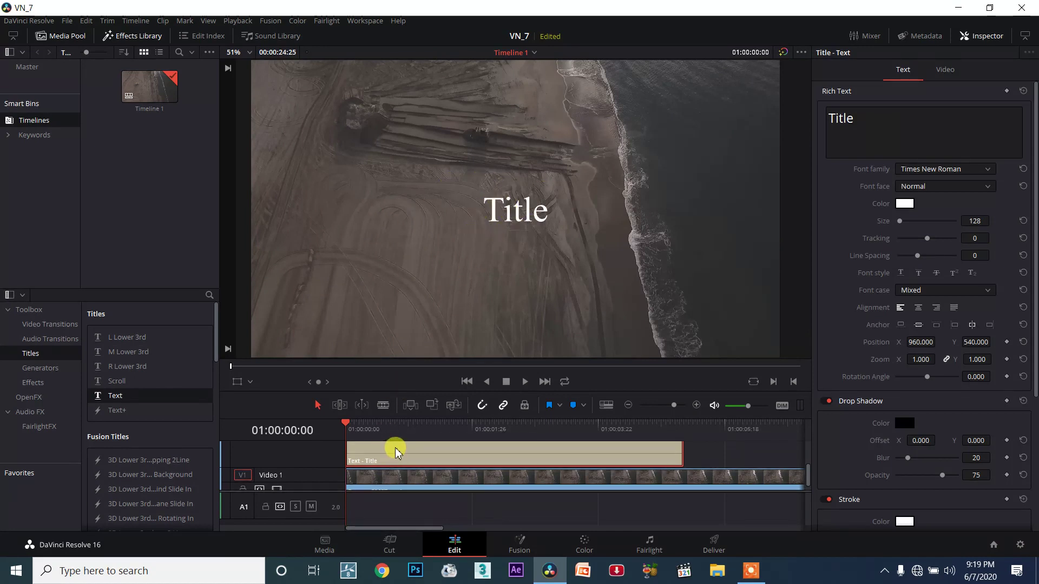
left_click(532, 206)
- Drag the Title text into the frame's top-right corner at position 1728, 972
left_click_drag(482, 207, 683, 171)
scroll(666, 178, "down", 1)
mouse_move(686, 150)
left_mouse_down()
mouse_move(695, 120)
mouse_move(698, 135)
left_mouse_up()
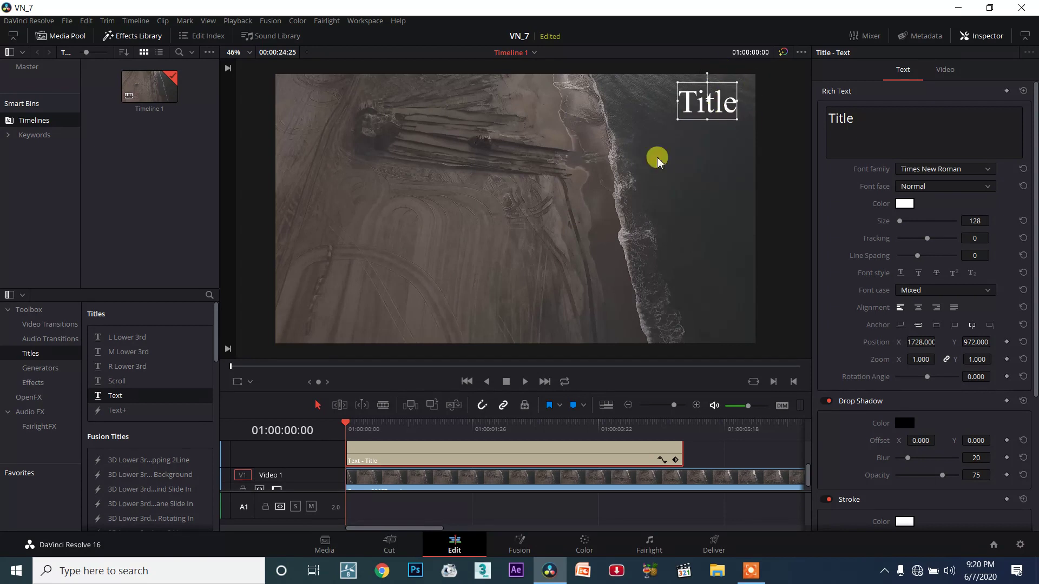
- Replace the placeholder word Title with 'Davanci Resolve 16'
double_click(730, 102)
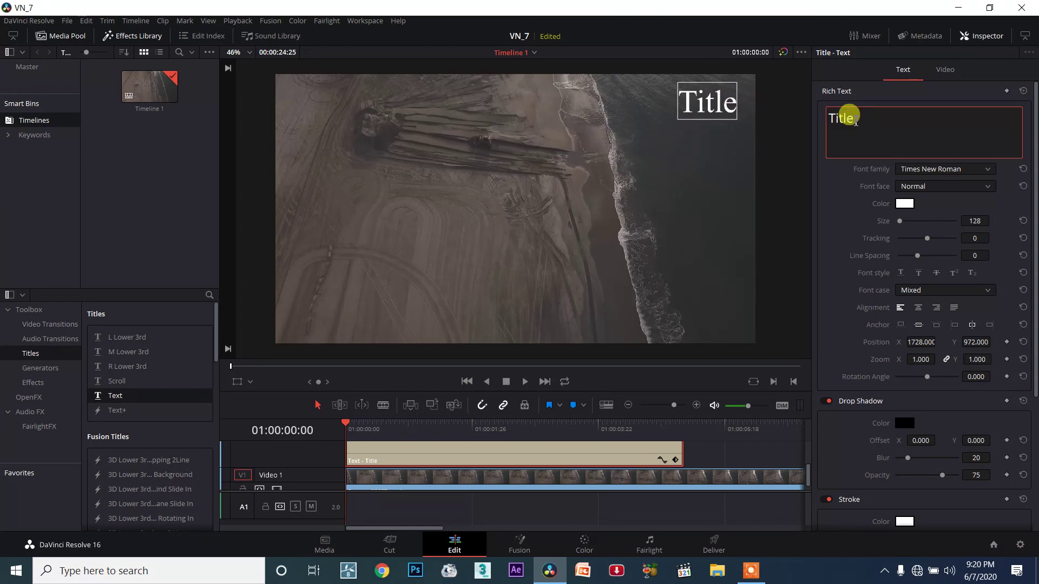
left_click(709, 105)
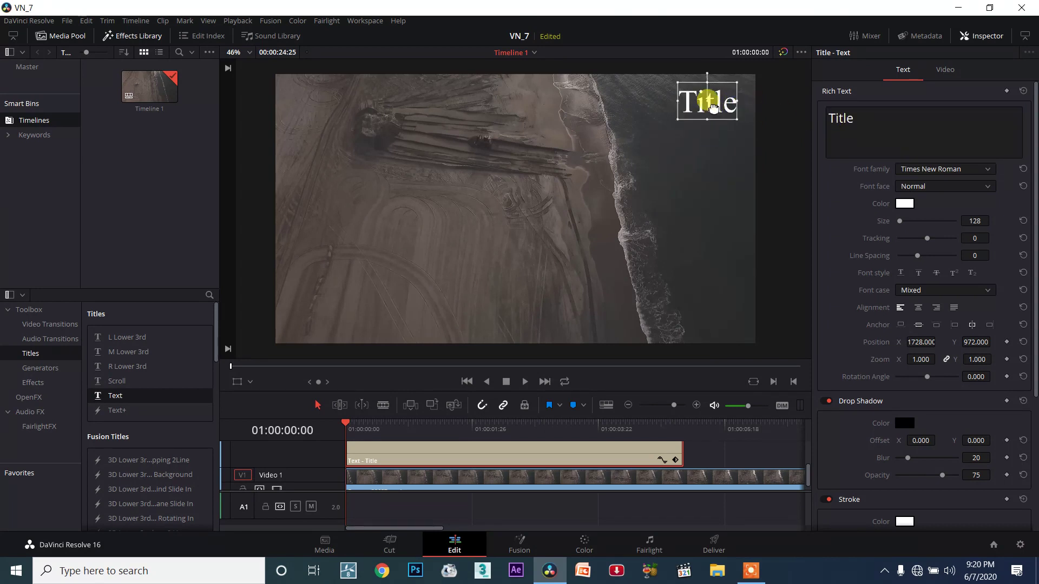
left_click(878, 116)
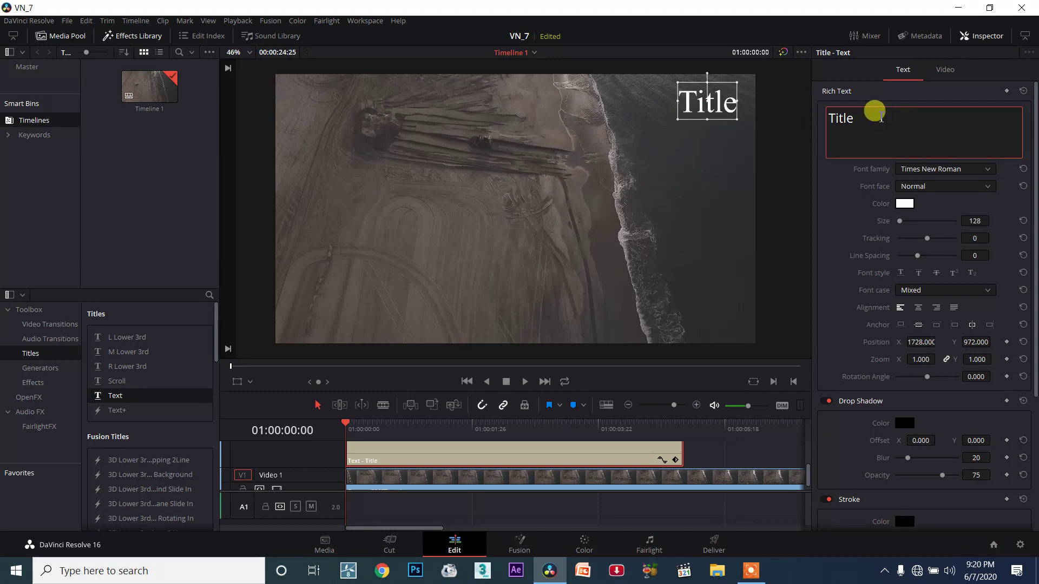
key("BackSpace")
key("BackSpace")
key("BackSpace")
key("BackSpace")
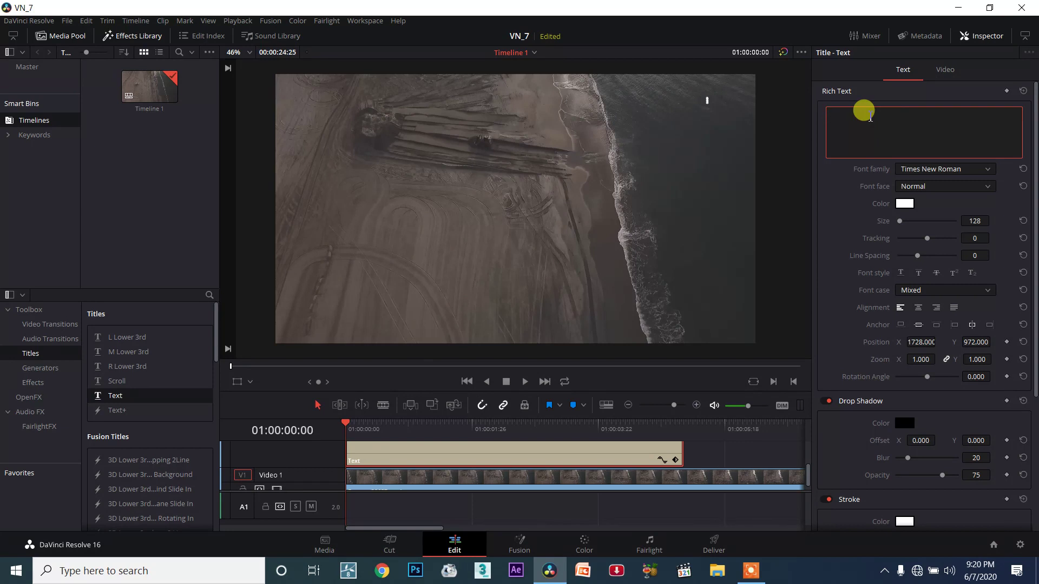
type("Da")
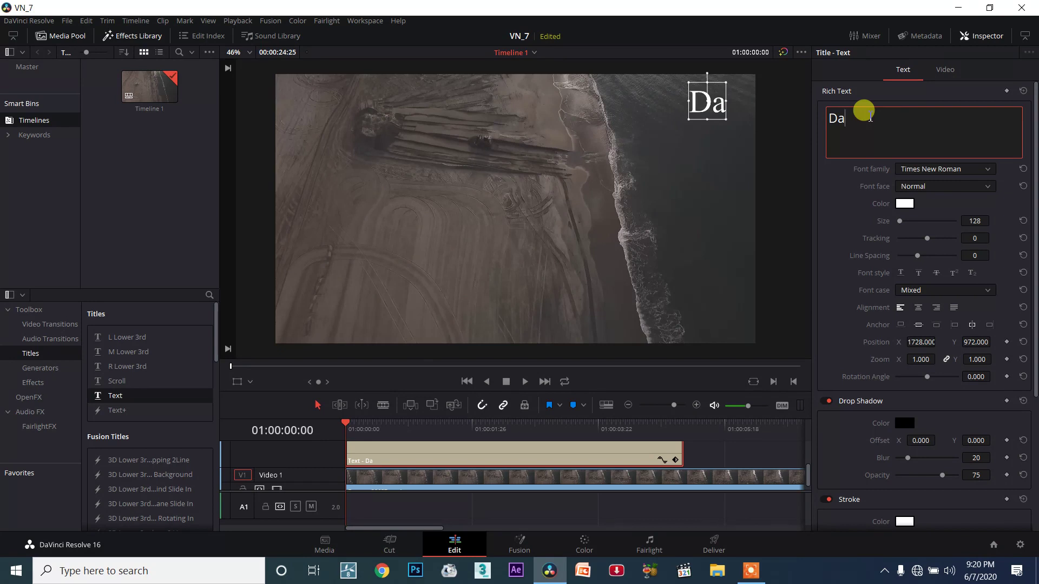
type("vanci")
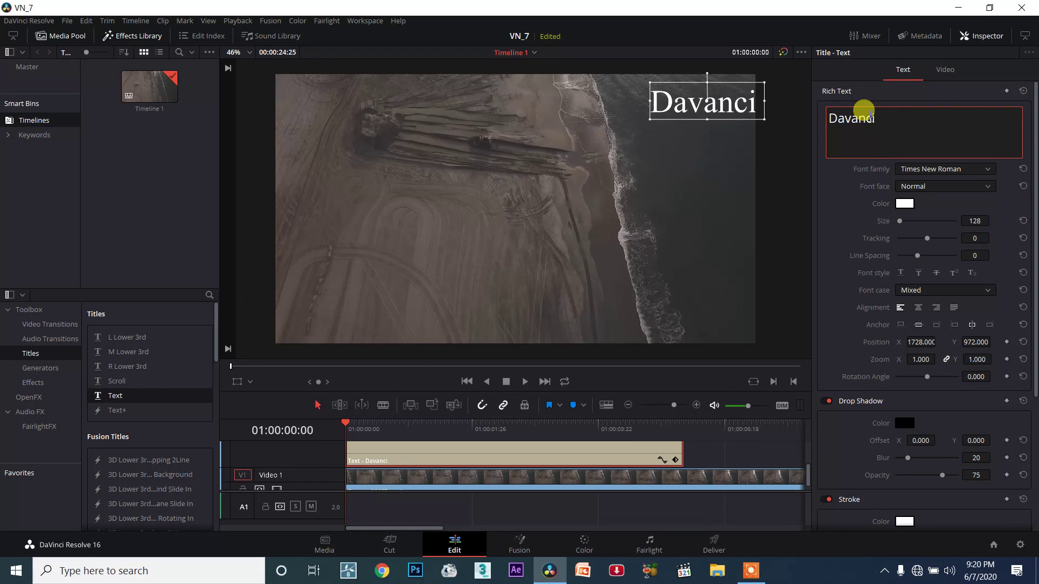
type(" Resolve")
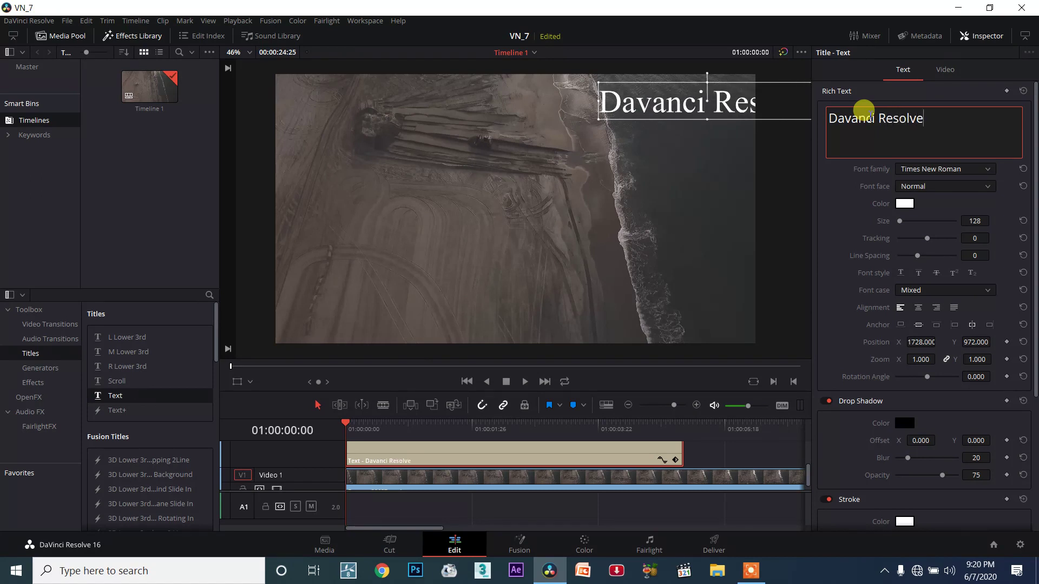
type(" 16")
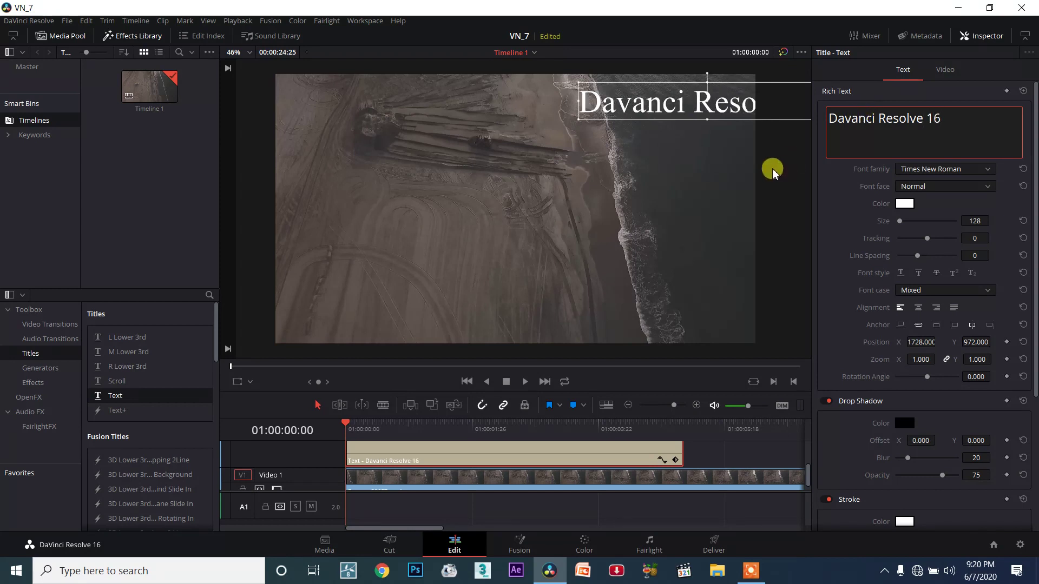
- Reposition the title back along the top edge of the frame, at 1324, 972
left_click(742, 162)
left_click_drag(684, 136, 578, 169)
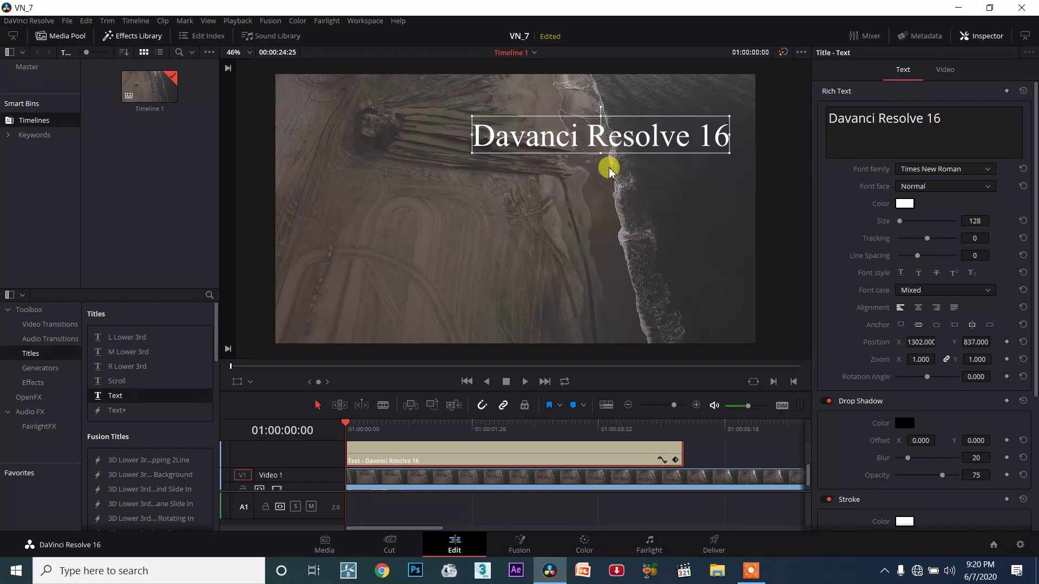
mouse_move(680, 139)
left_mouse_down()
mouse_move(671, 134)
mouse_move(682, 132)
left_mouse_up()
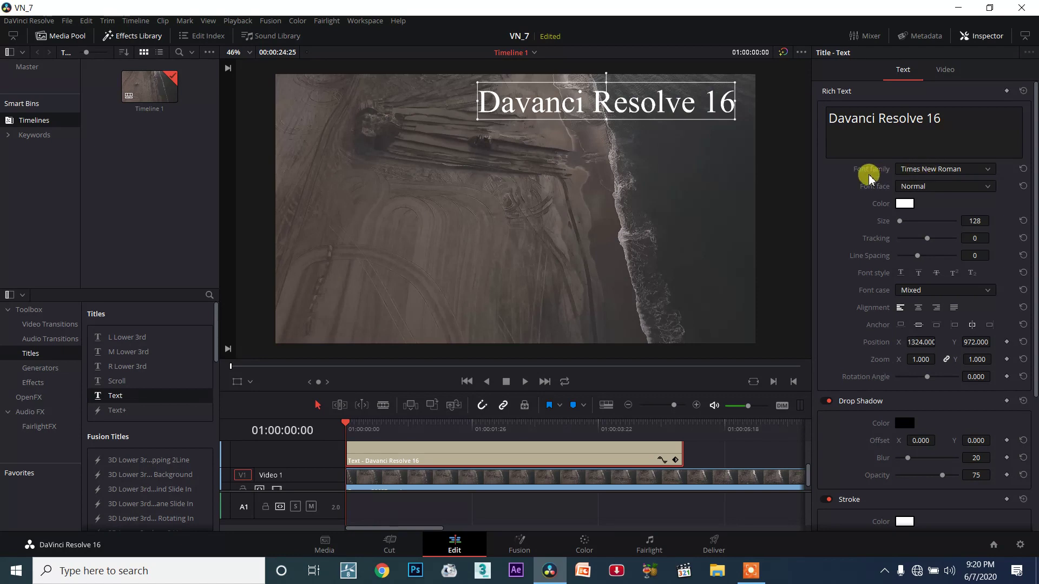
- Preview title fonts Sitka Text, Small Fonts, Source Sans Pro, Swis721 Lt BT, Roboto and Nudi vedic e
left_click(924, 172)
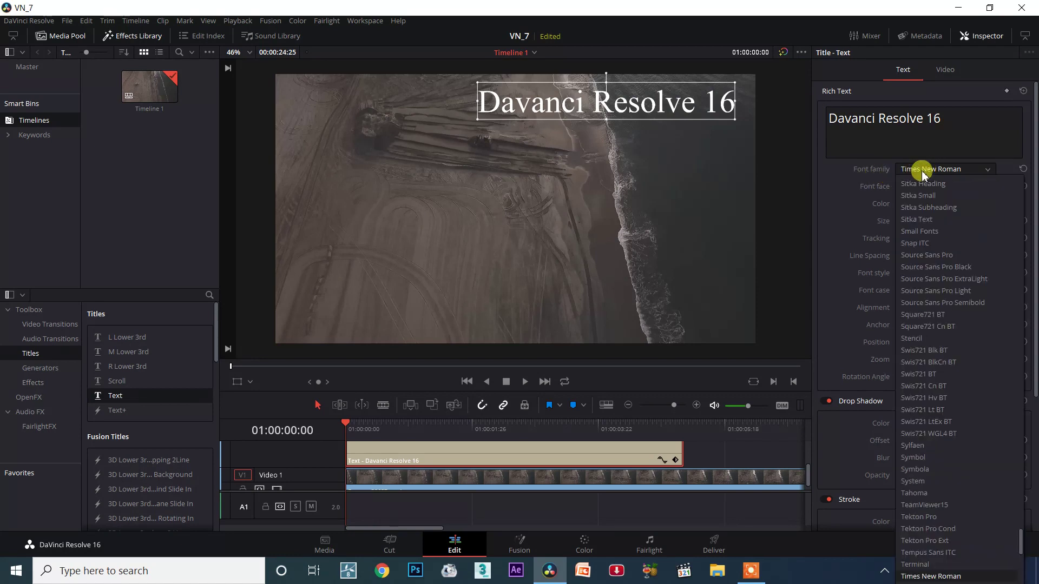
left_click(929, 223)
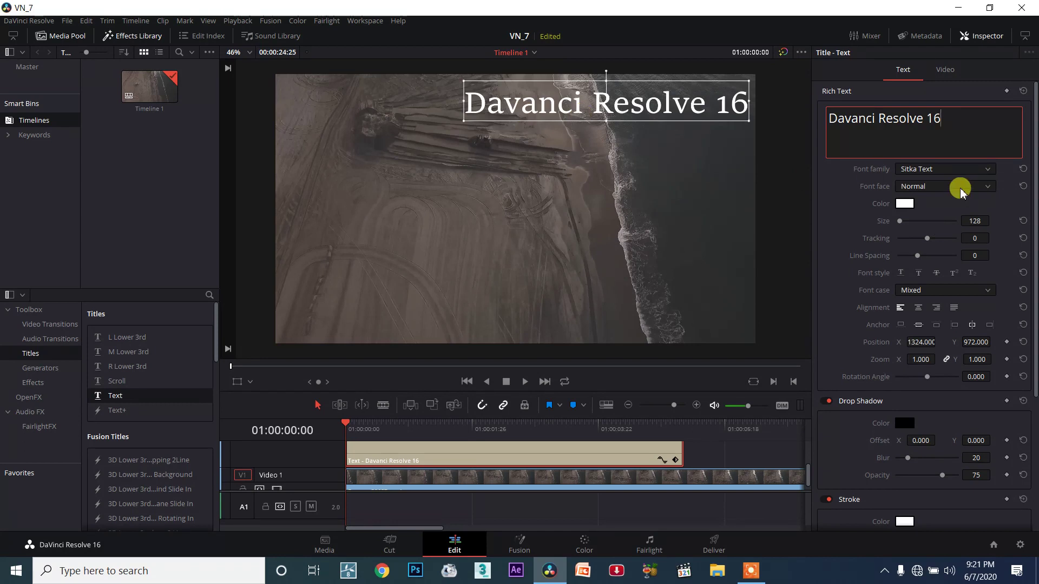
left_click(958, 169)
left_click(947, 233)
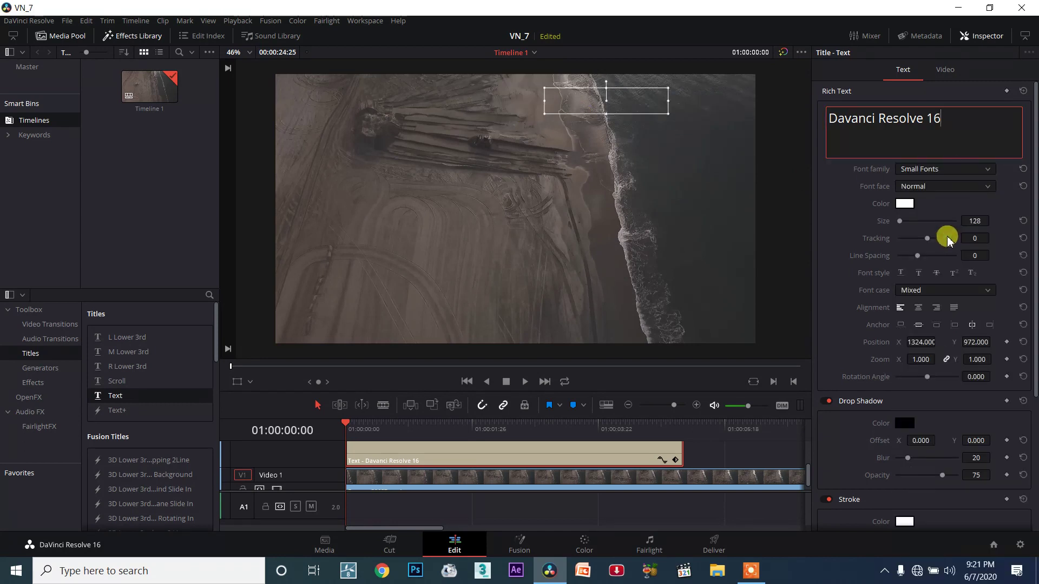
left_click(969, 169)
left_click(951, 256)
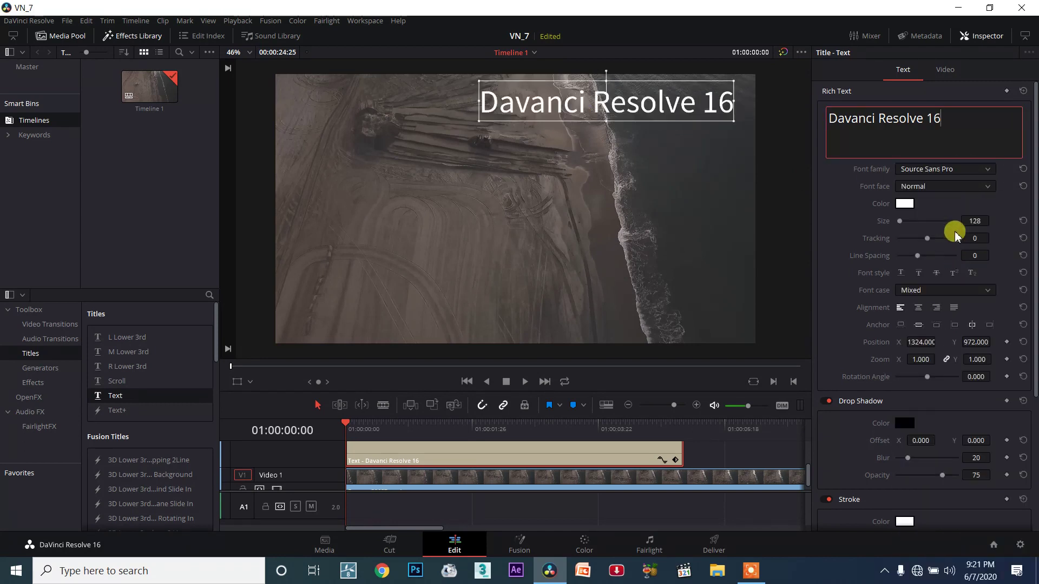
left_click(969, 169)
left_click(942, 408)
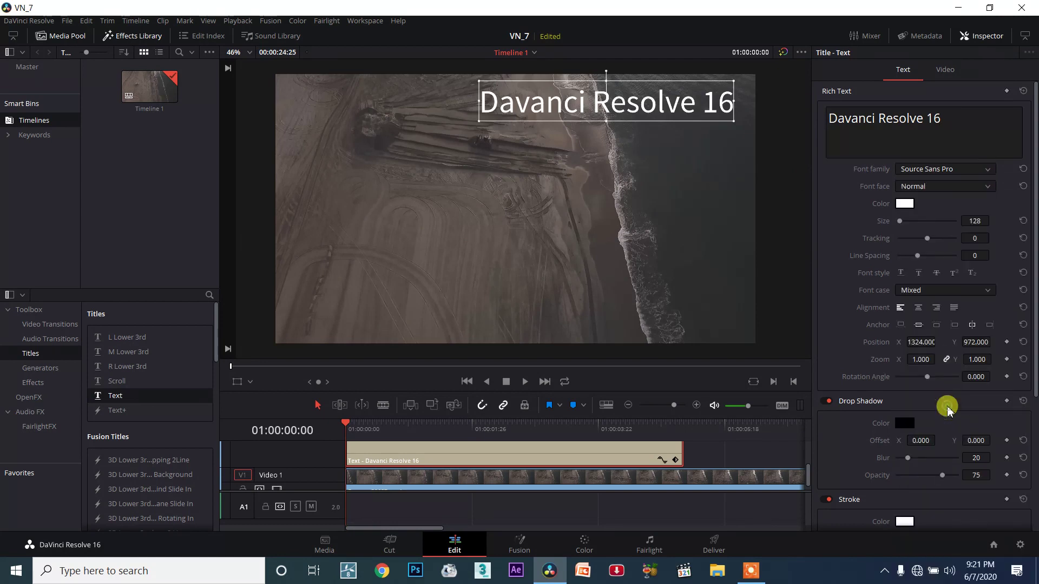
left_click(947, 169)
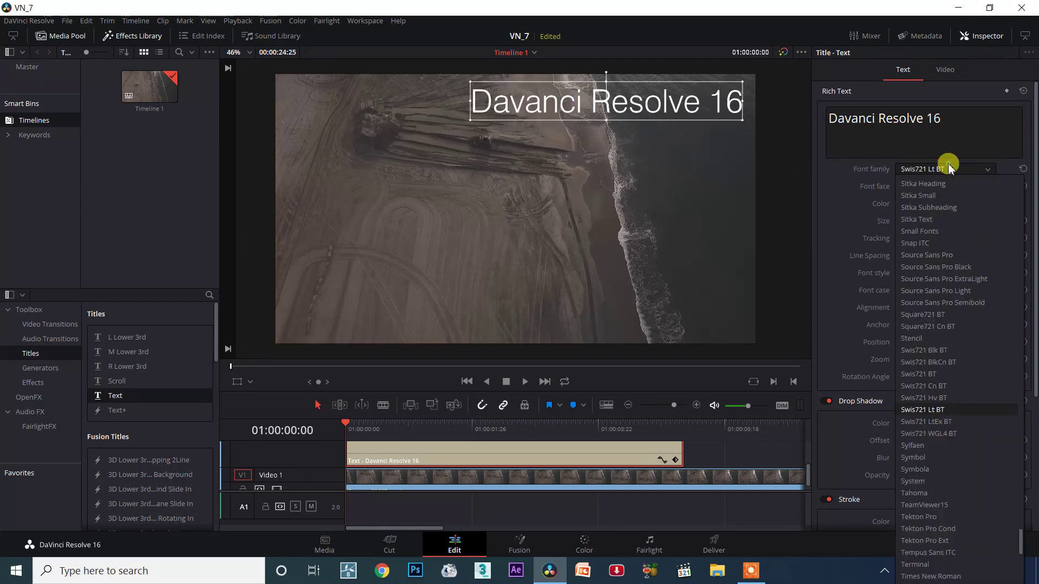
scroll(931, 336, "up", 9)
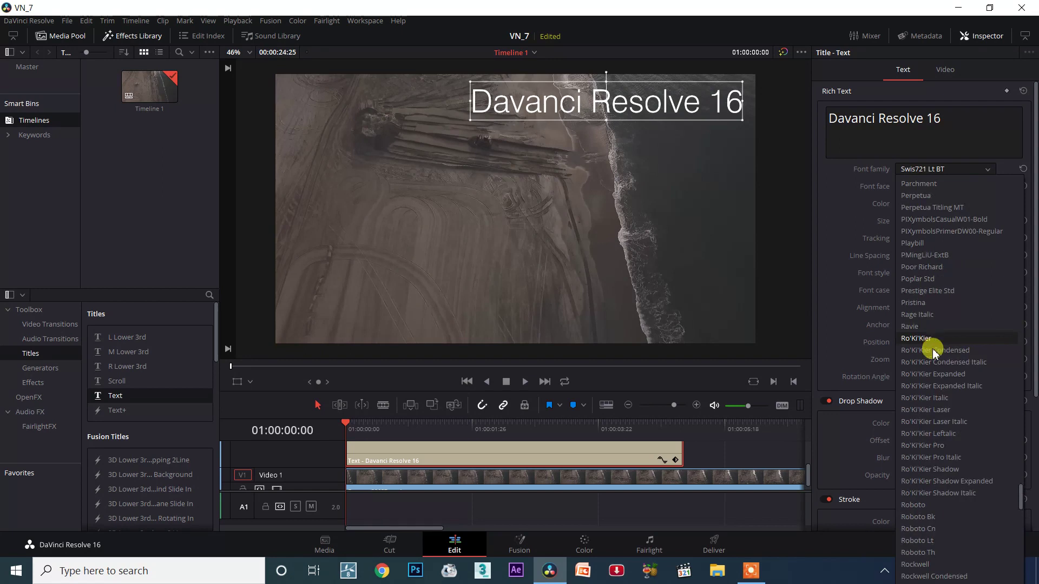
left_click(932, 506)
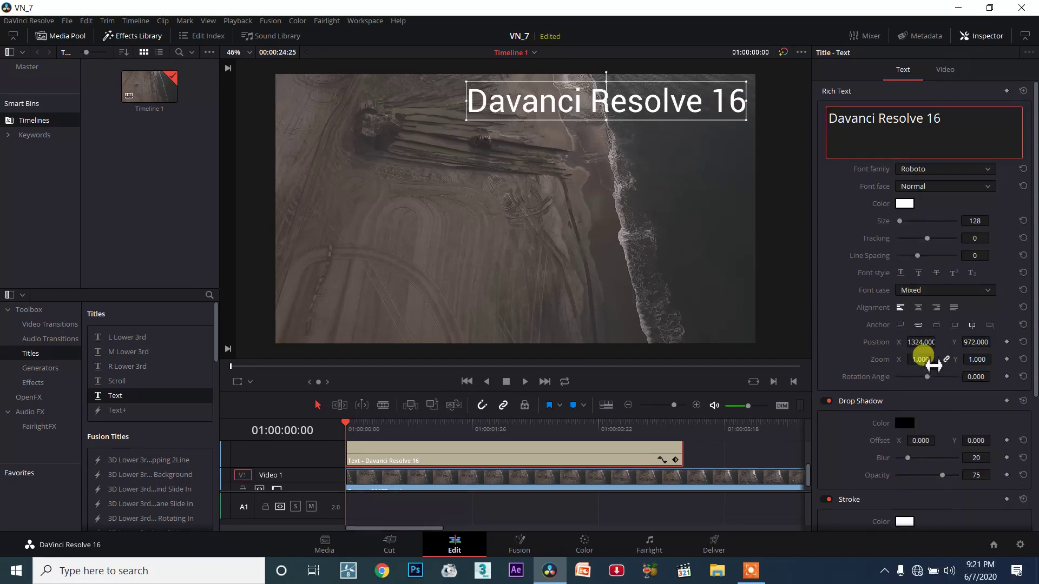
left_click(960, 168)
scroll(957, 207, "up", 9)
left_click(947, 206)
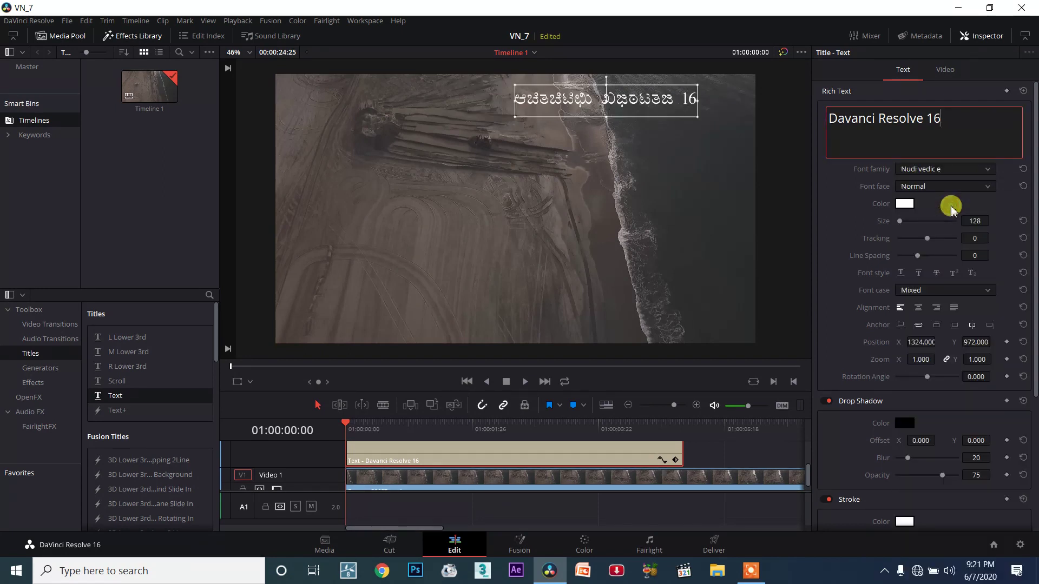
left_click(963, 171)
left_click(954, 208)
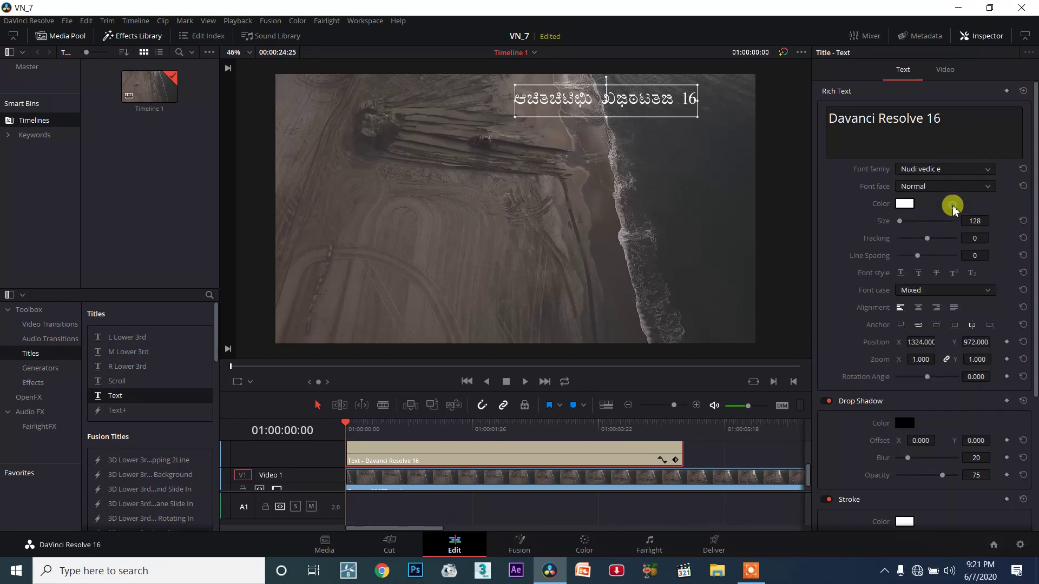
- Preview more fonts: Nudi 26 e, MS Mincho, Lucida Fax, Ink Free, Haettenschweiler and Gadugi
left_click(956, 170)
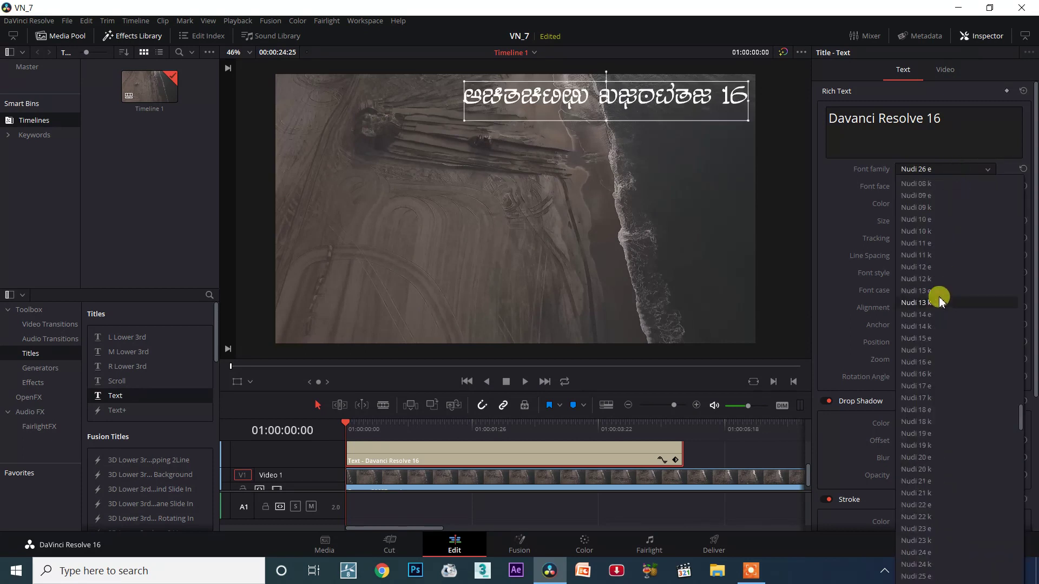
scroll(940, 281, "up", 3)
left_click(939, 260)
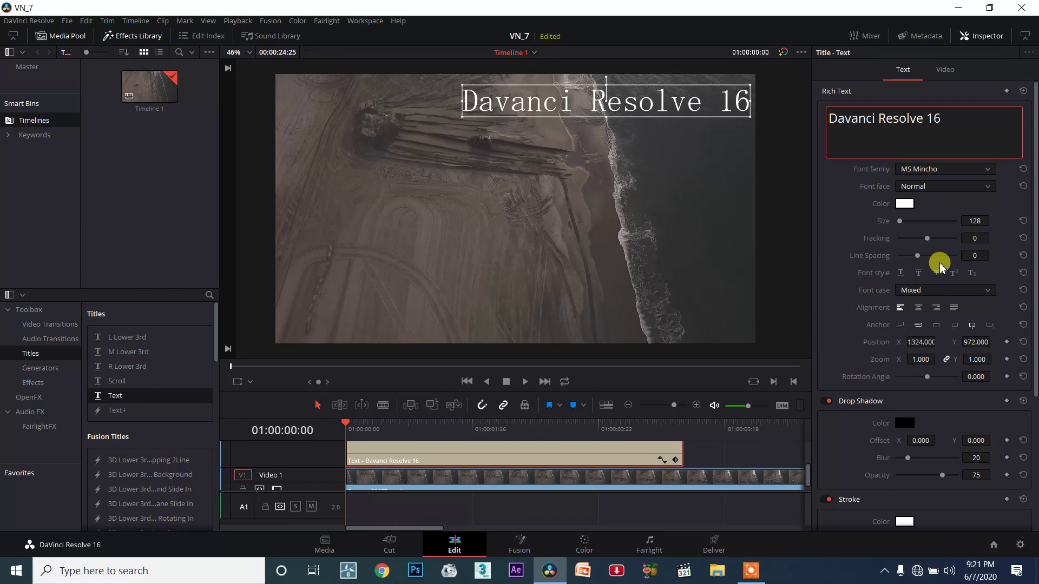
left_click(942, 169)
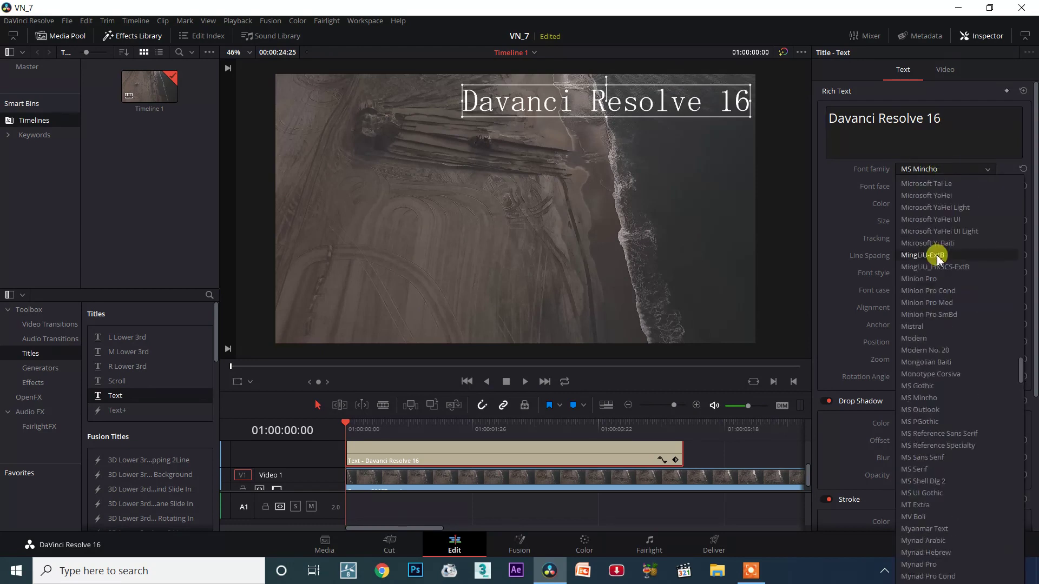
left_click(938, 279)
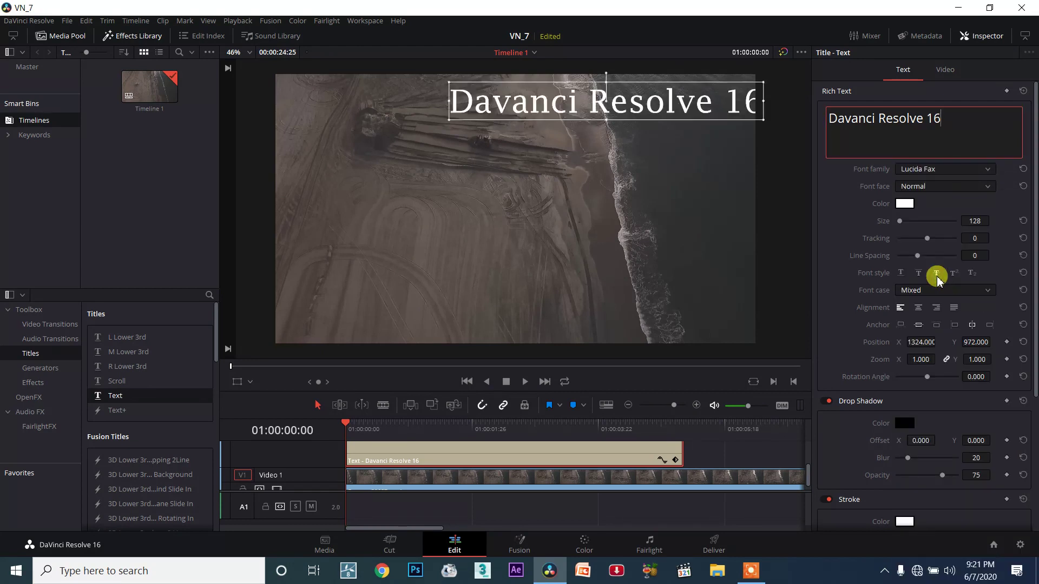
left_click(928, 169)
scroll(932, 265, "up", 5)
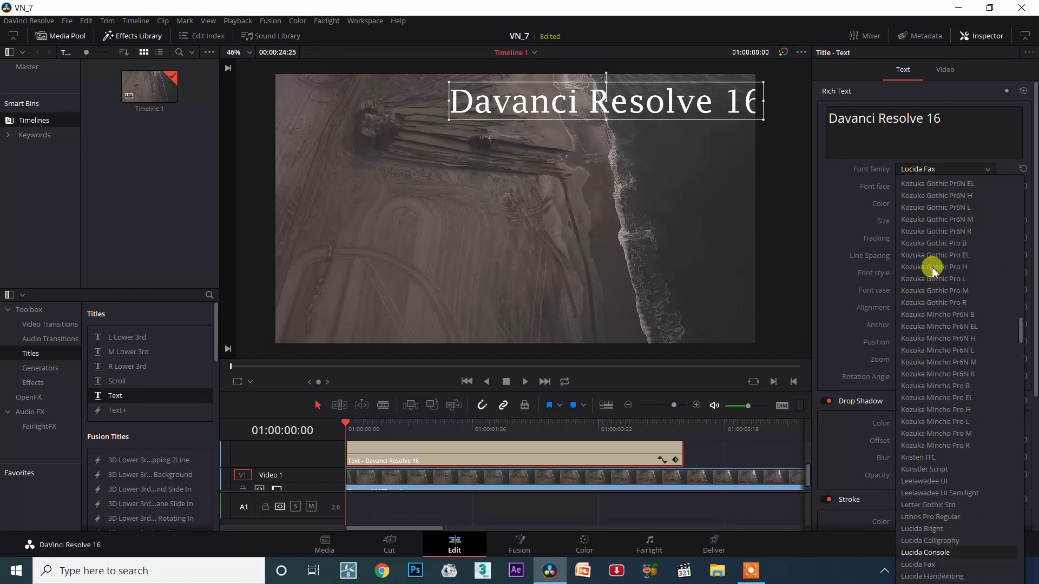
scroll(932, 259, "up", 4)
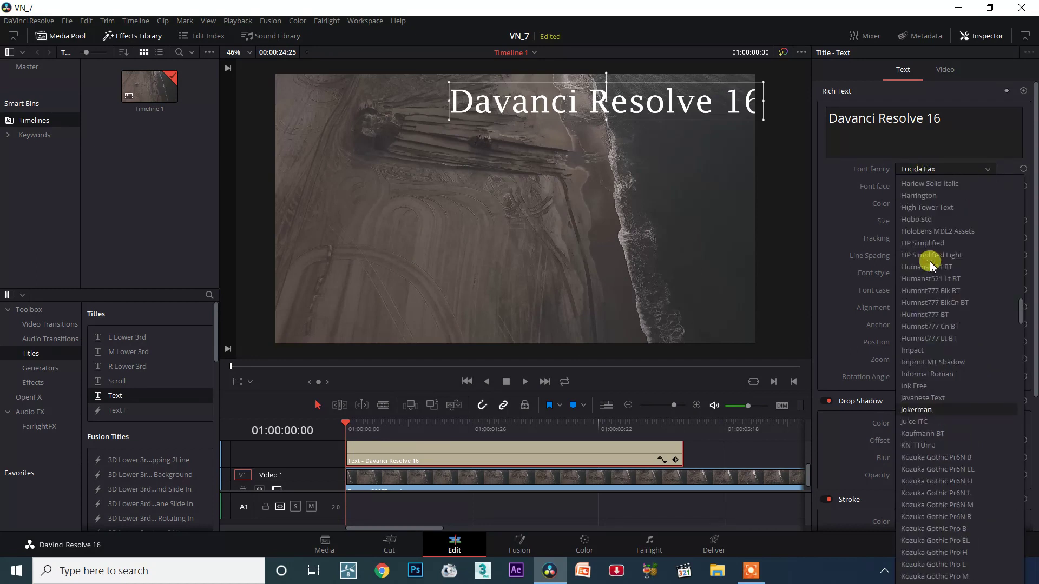
left_click(944, 379)
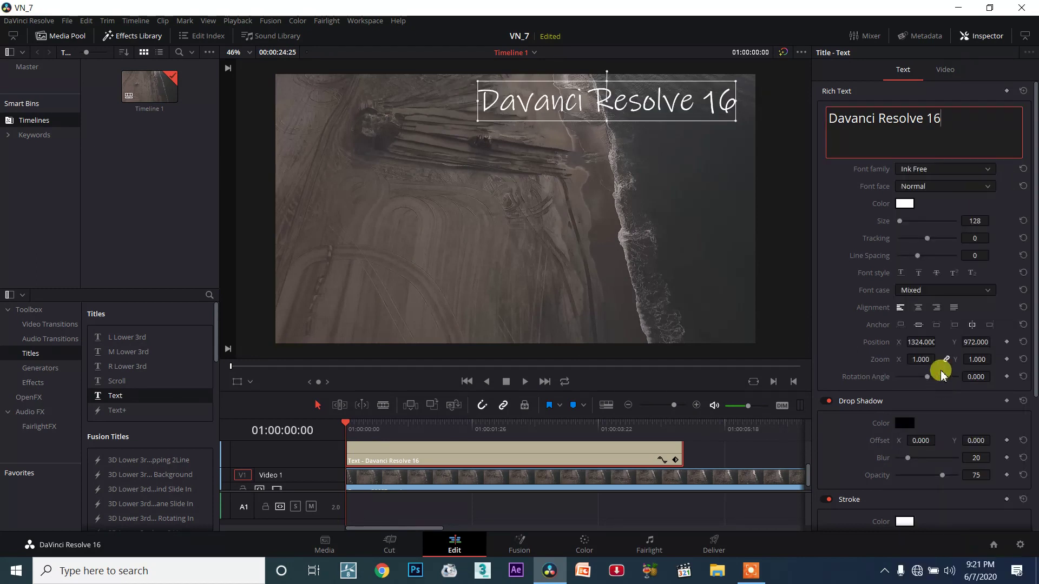
left_click(932, 171)
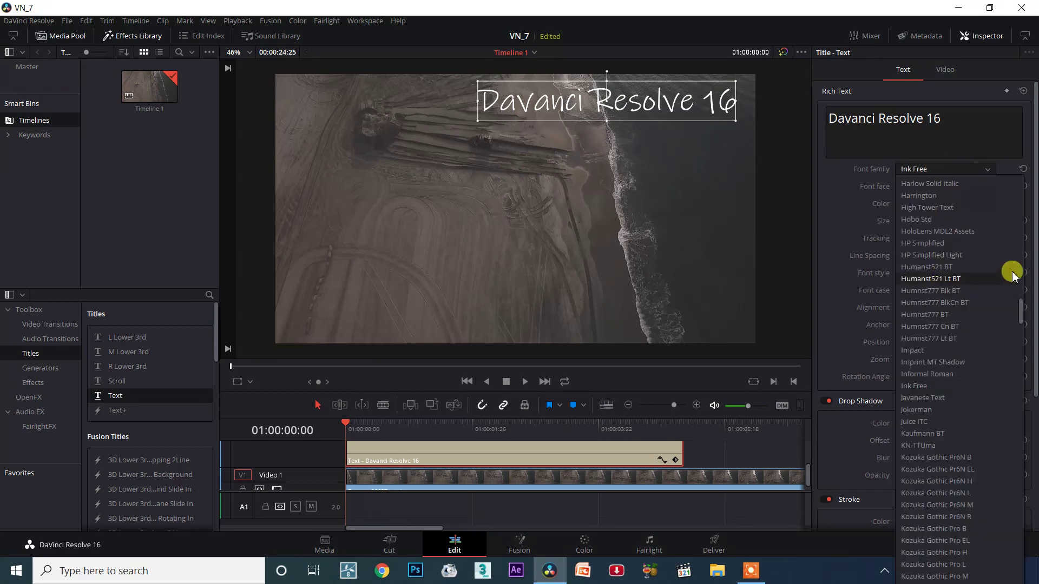
scroll(948, 262, "up", 3)
left_click(931, 274)
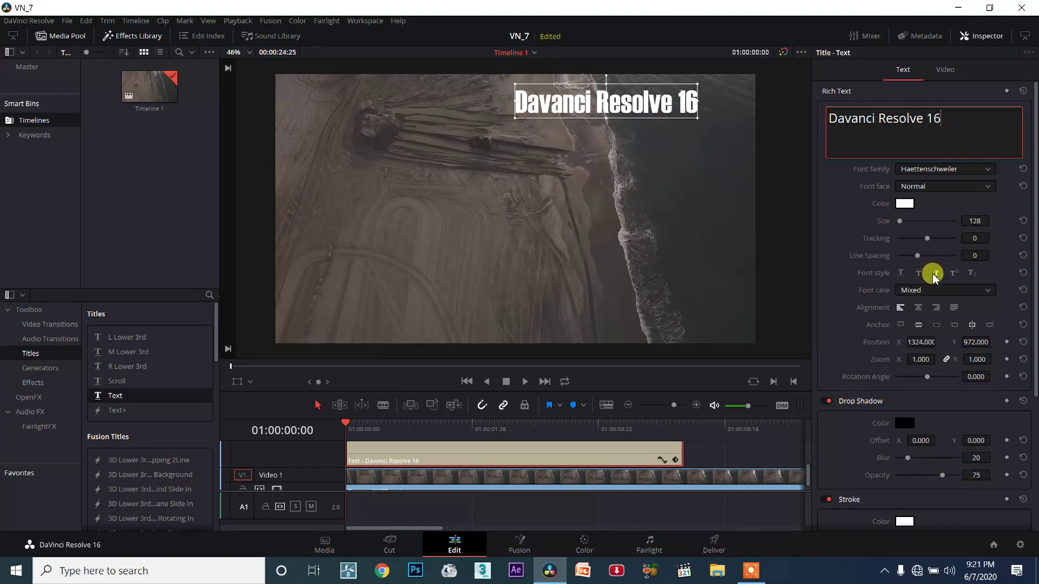
left_click(941, 172)
scroll(939, 206, "up", 2)
left_click(937, 216)
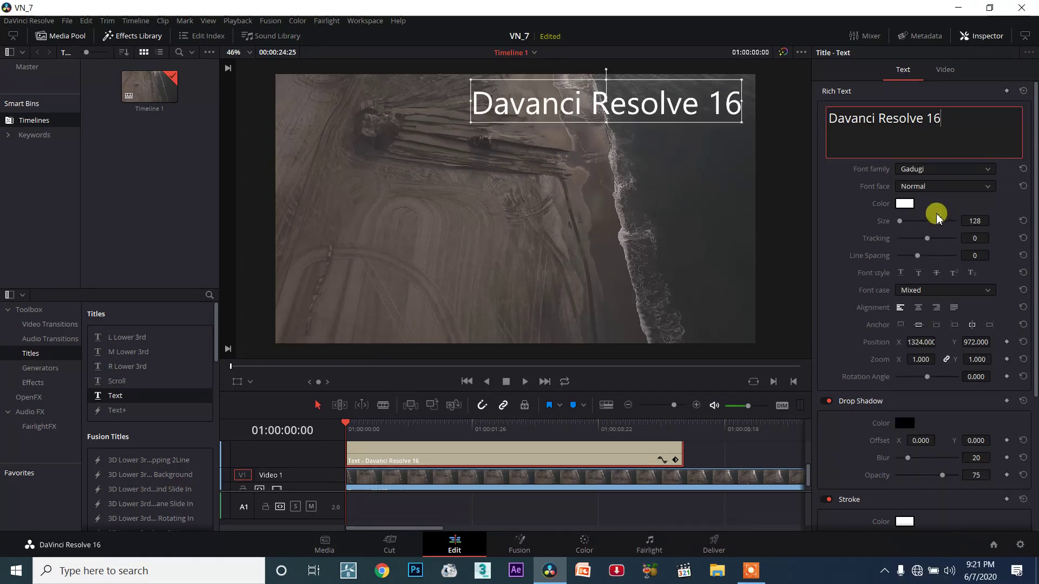
- Set the title font to Times New Roman and shift the title slightly right
left_click(942, 171)
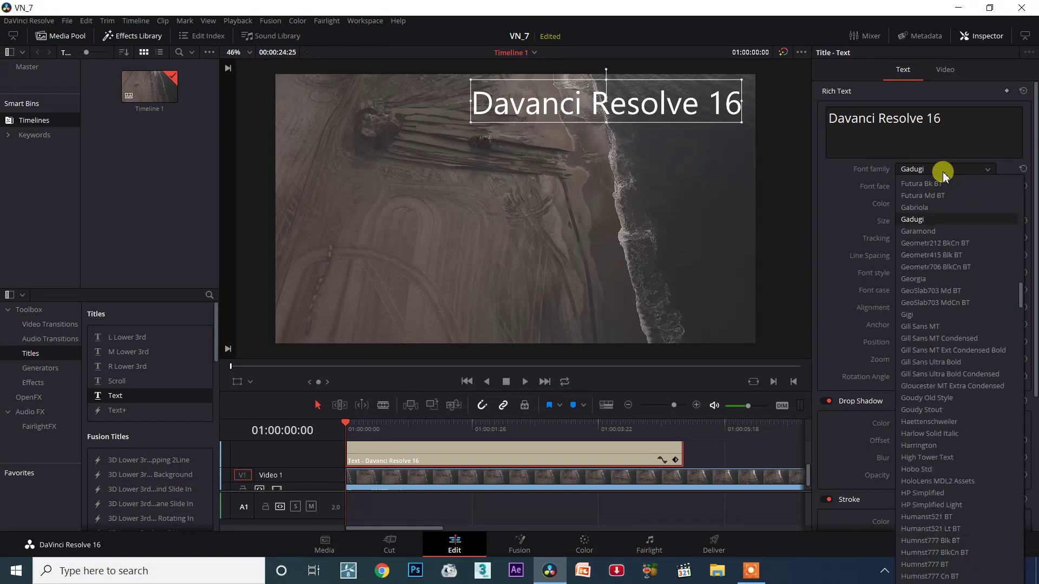
key("t")
scroll(963, 325, "down", 10)
left_click(944, 303)
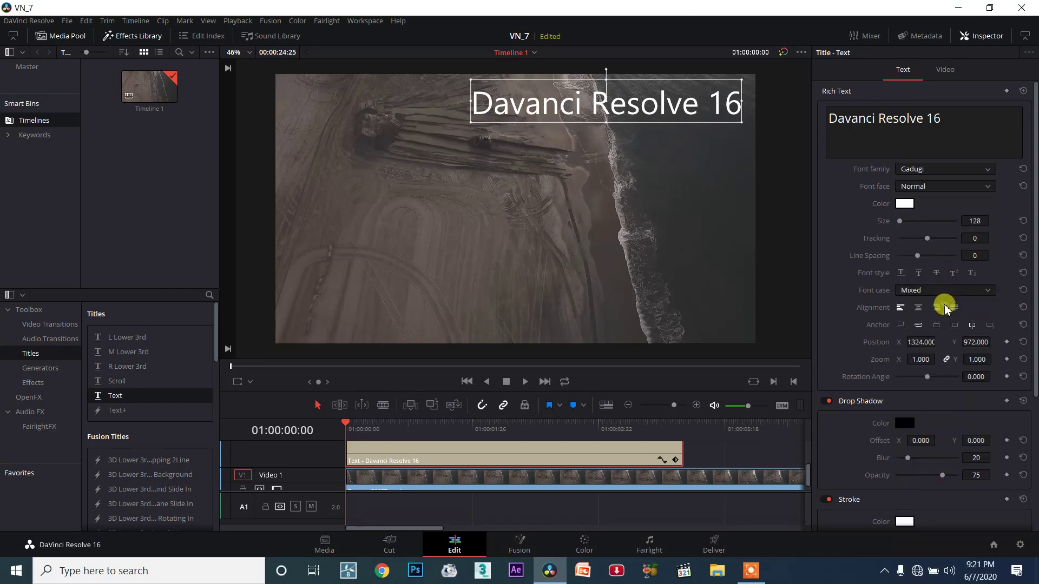
mouse_move(647, 113)
left_mouse_down()
mouse_move(669, 111)
mouse_move(658, 118)
left_mouse_up()
- Set the title's font face to Bold and nudge it slightly left
left_click(909, 186)
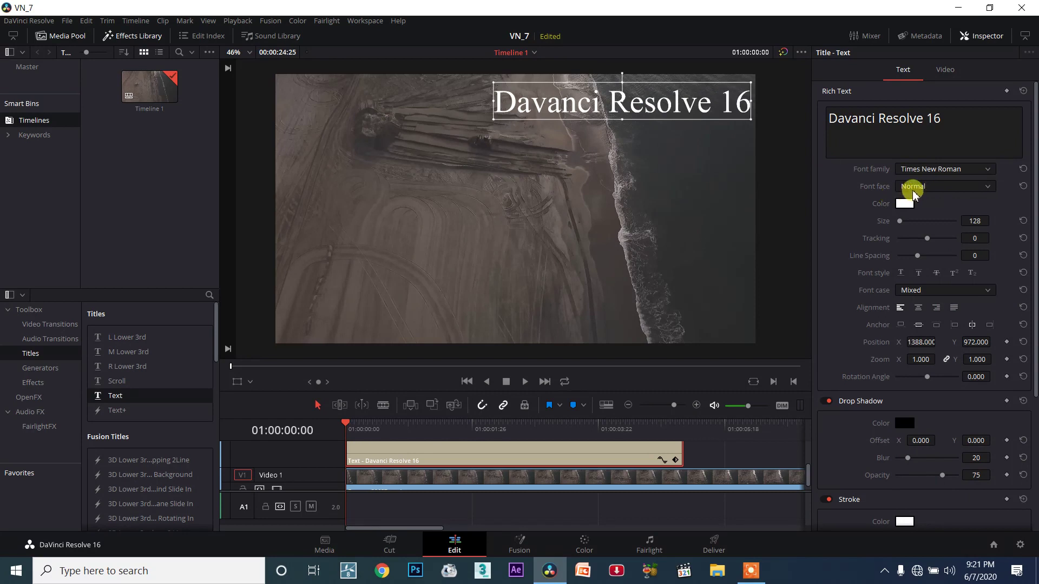
left_click(912, 189)
left_click(909, 212)
left_click_drag(639, 105, 625, 103)
left_click(908, 205)
- Change the title colour to pure yellow (#ffff00) after discarding an orange trial
left_click(607, 188)
mouse_move(607, 190)
left_mouse_down()
mouse_move(599, 211)
mouse_move(599, 200)
left_mouse_up()
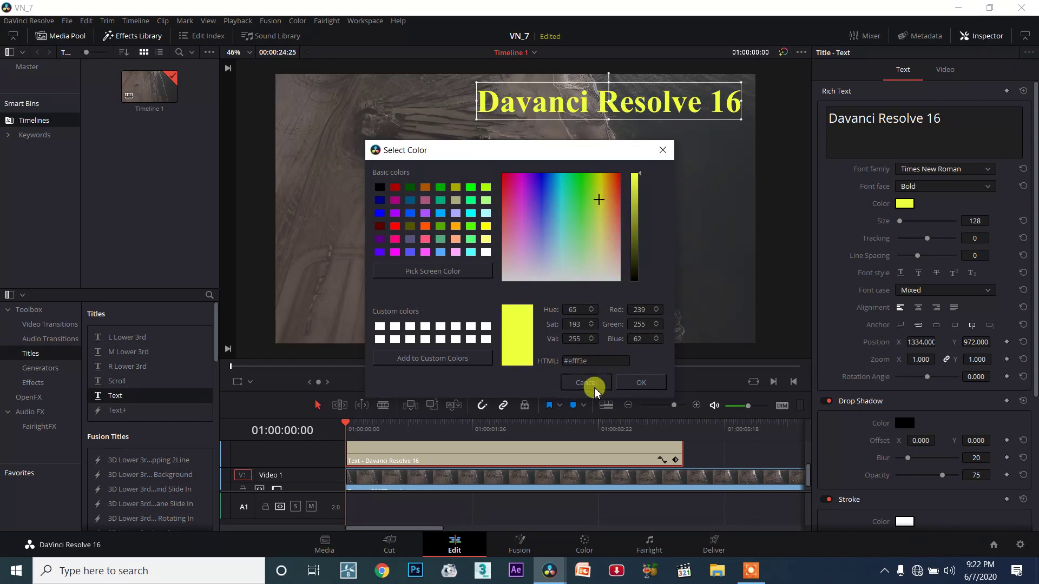
left_click(590, 383)
left_click(905, 203)
left_click(591, 202)
left_click_drag(592, 202, 600, 202)
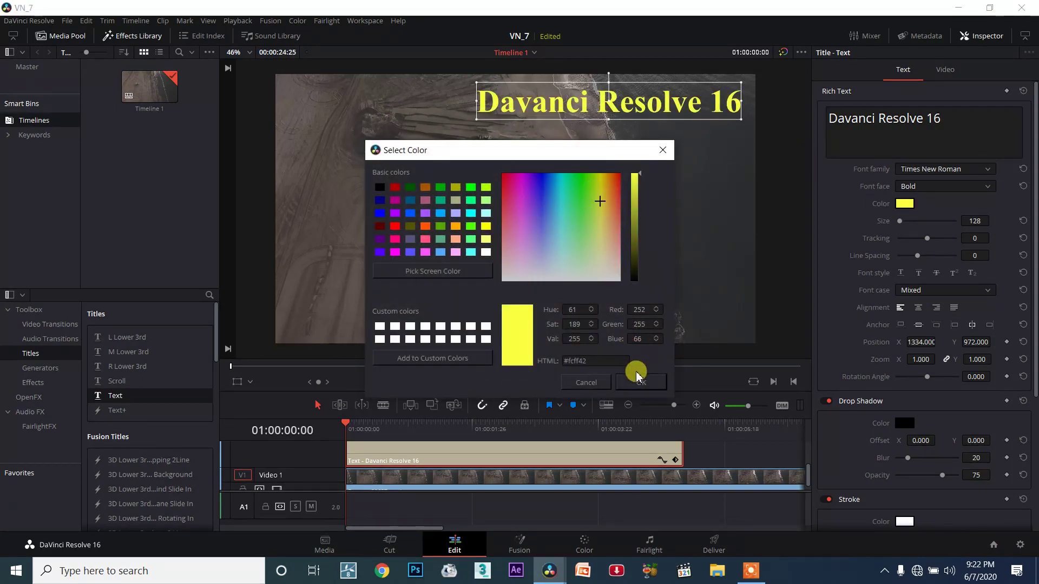
left_click(637, 381)
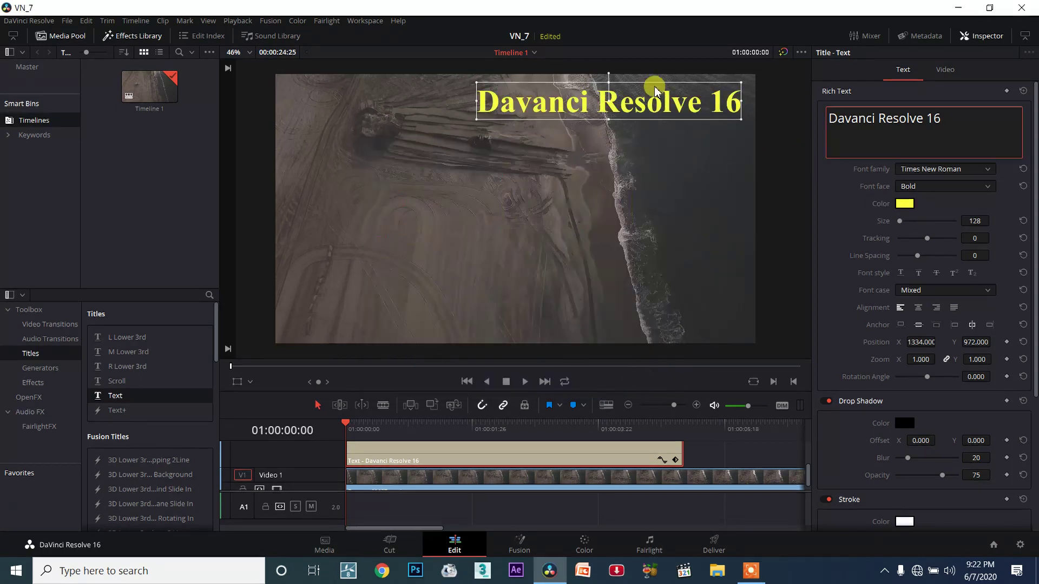
left_click(904, 203)
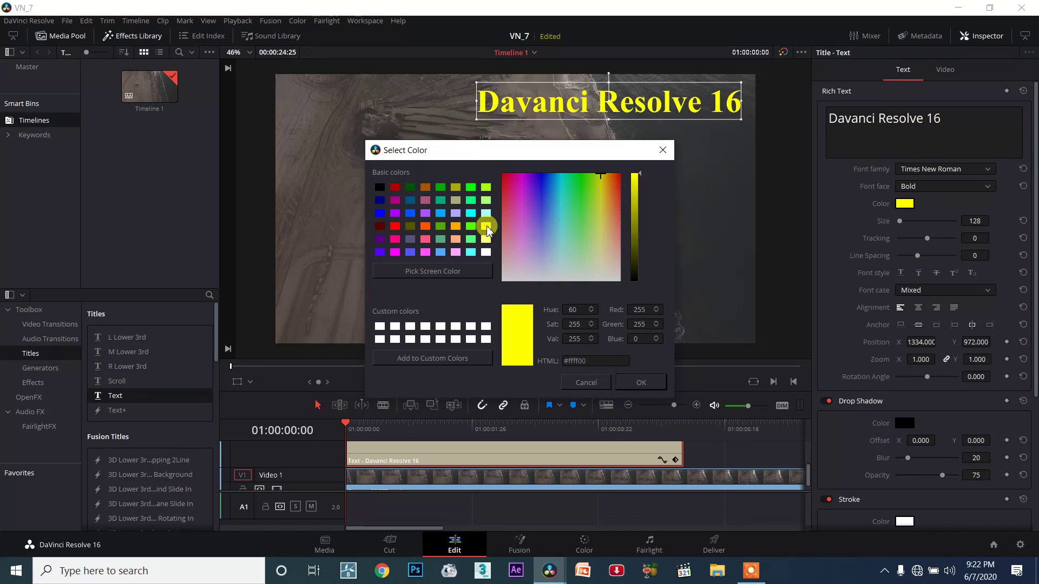
left_click(634, 383)
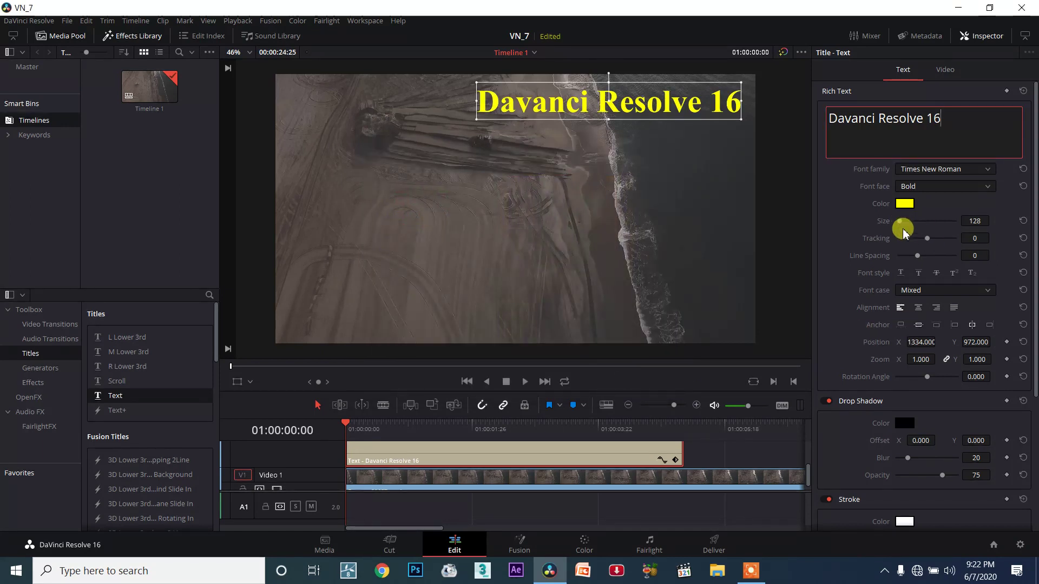
- Set the title Size to 116 and Tracking to -3
mouse_move(901, 222)
left_mouse_down()
mouse_move(974, 206)
mouse_move(901, 226)
left_mouse_up()
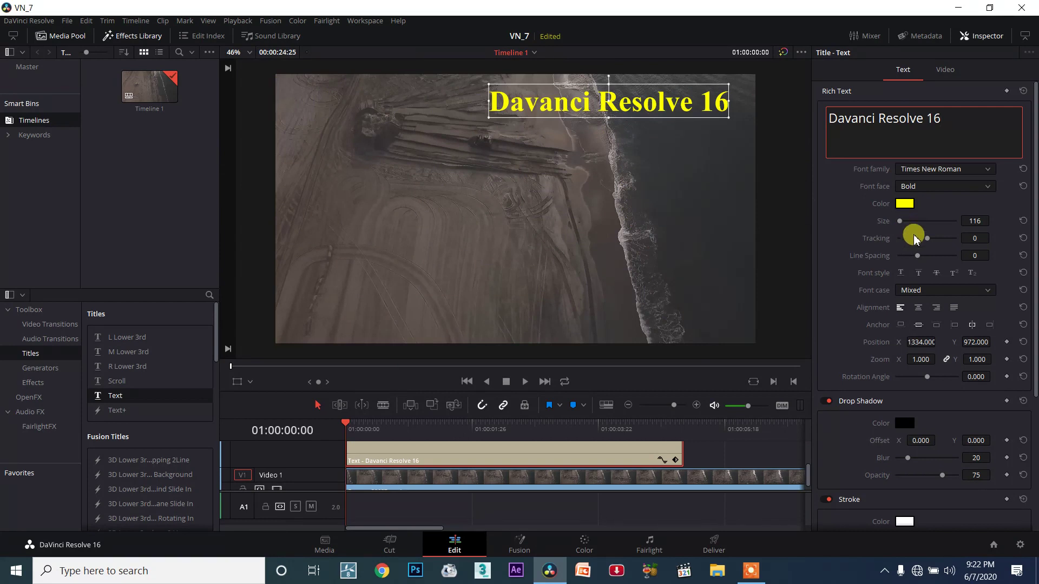
left_click_drag(926, 242, 909, 265)
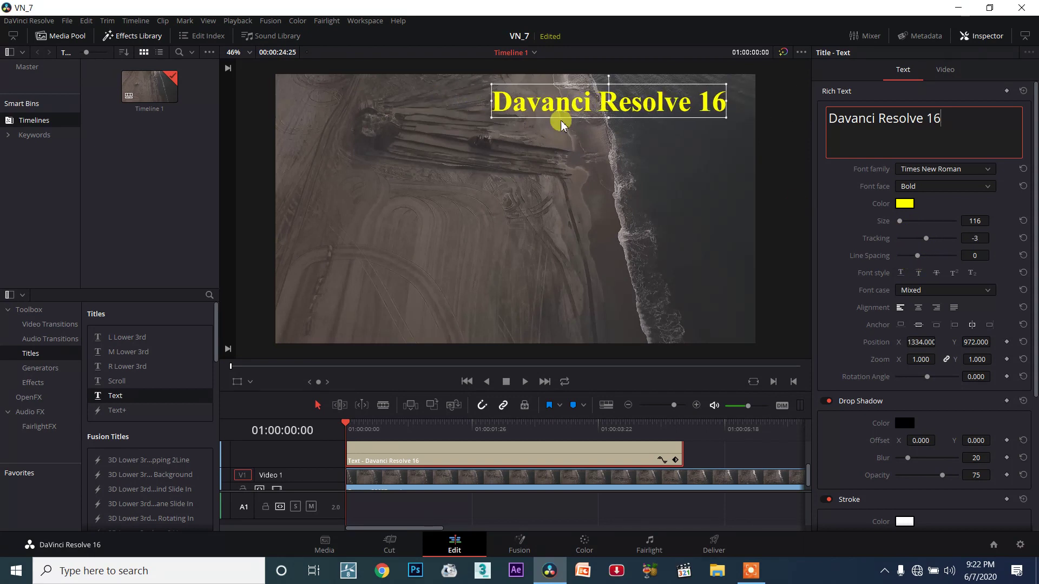
- Add a second title line reading 'Vanakkam Nanba Youtube Channel'
left_click(964, 120)
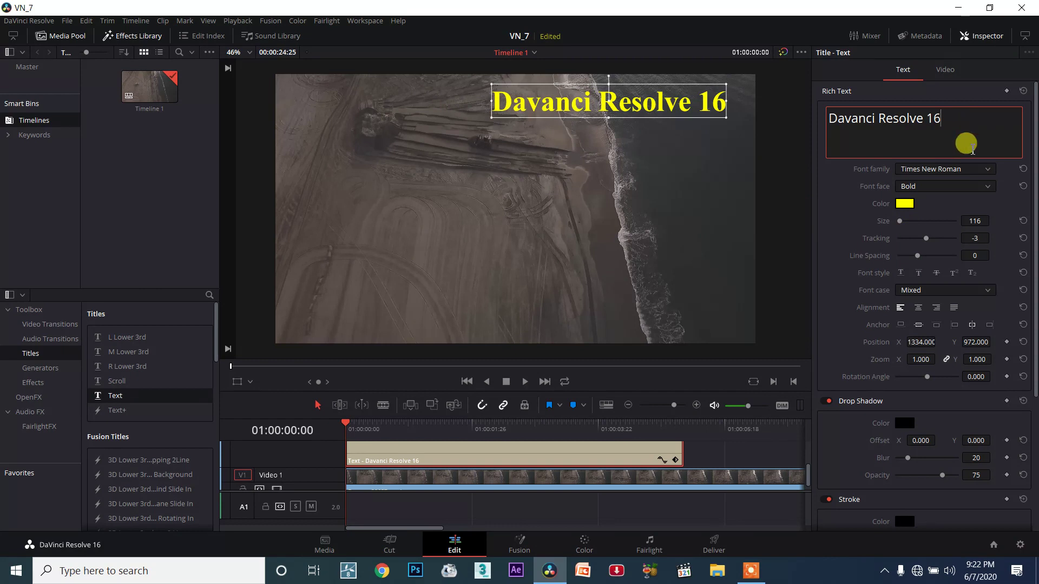
key("Return")
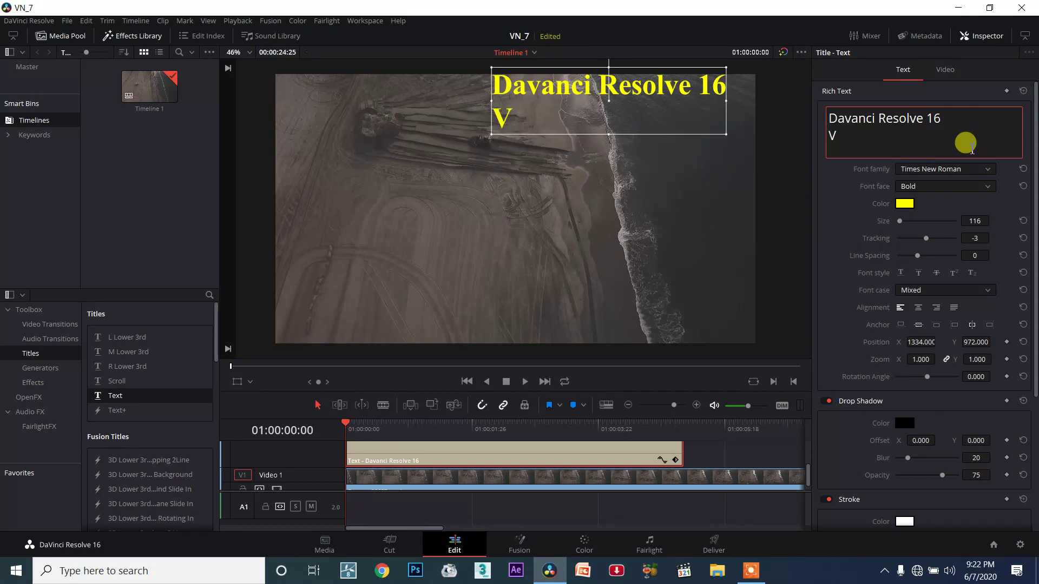
type("Vanakk")
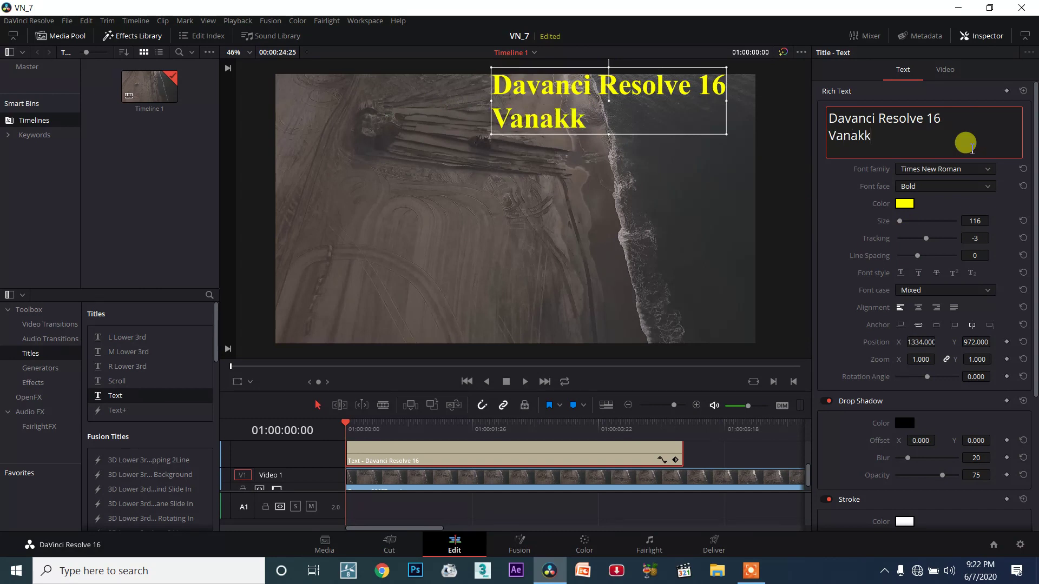
type("kam")
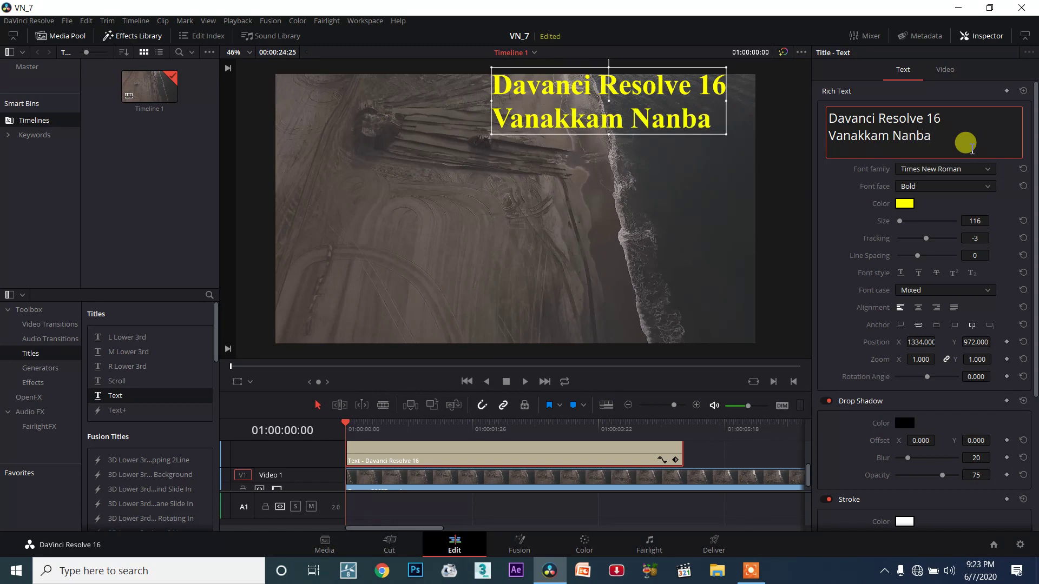
type("Nanba T")
key("BackSpace")
type("Youtube Channe")
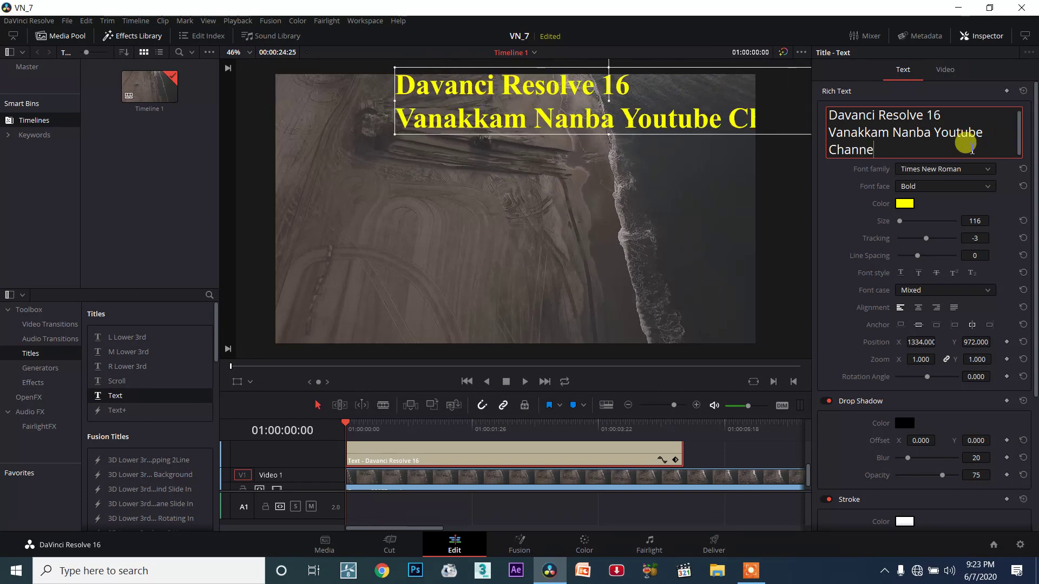
type("l")
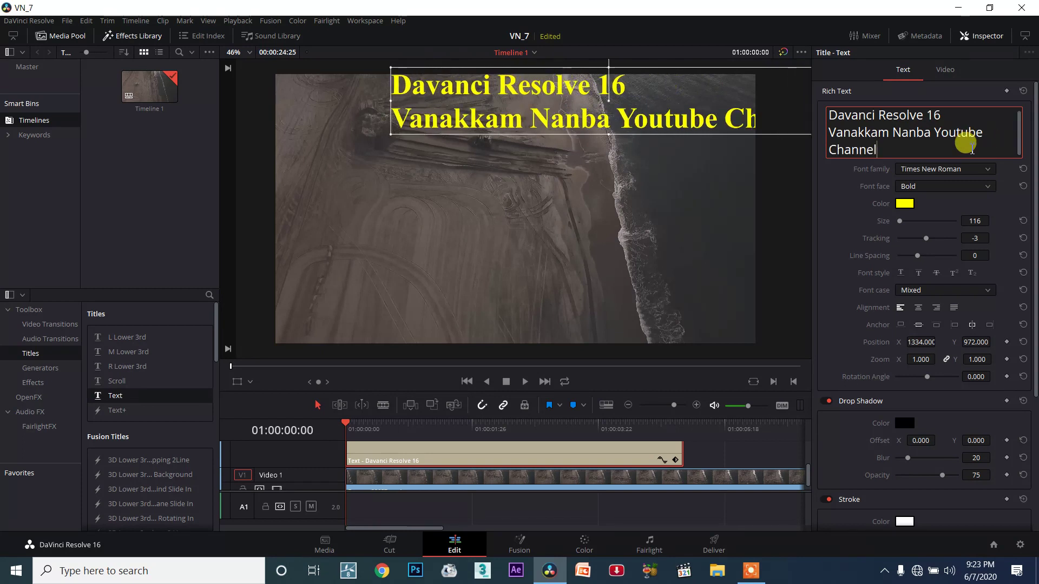
- End the second line with 'la' and add the third line 'Playlist poi parunga unga life'
key("Return")
type("k")
key("BackSpace")
key("BackSpace")
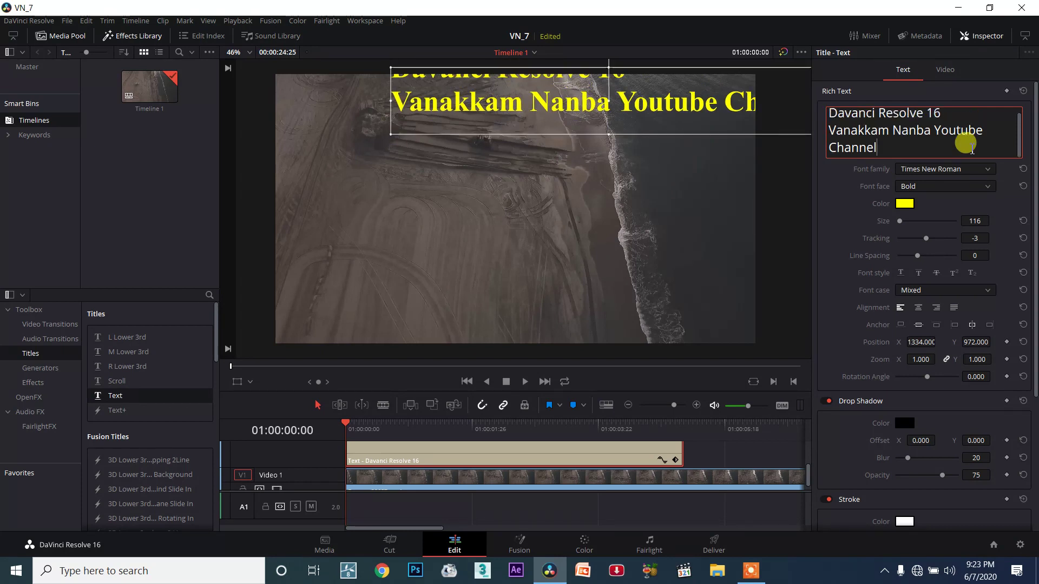
type("ku")
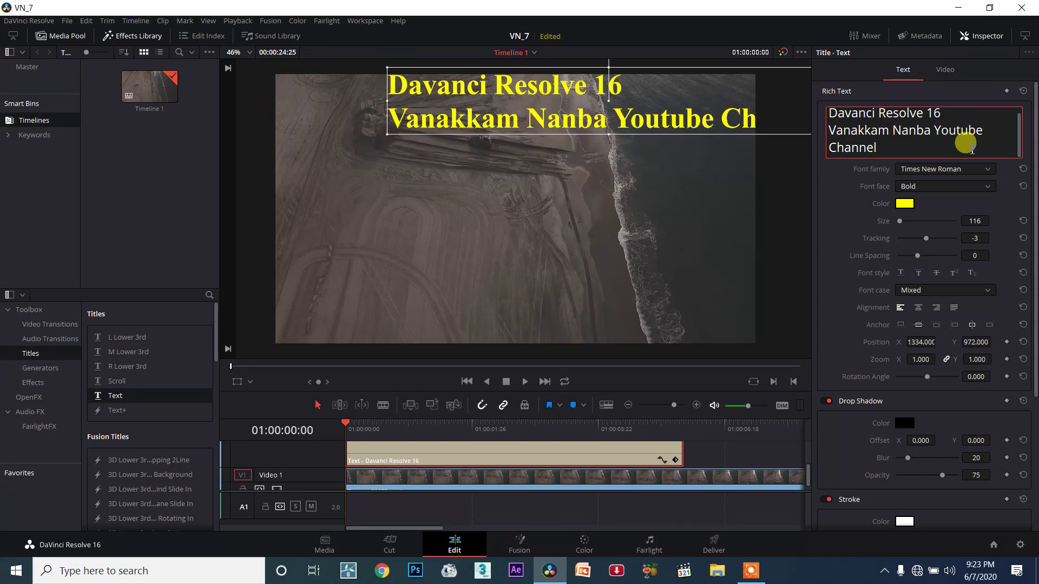
key("Return")
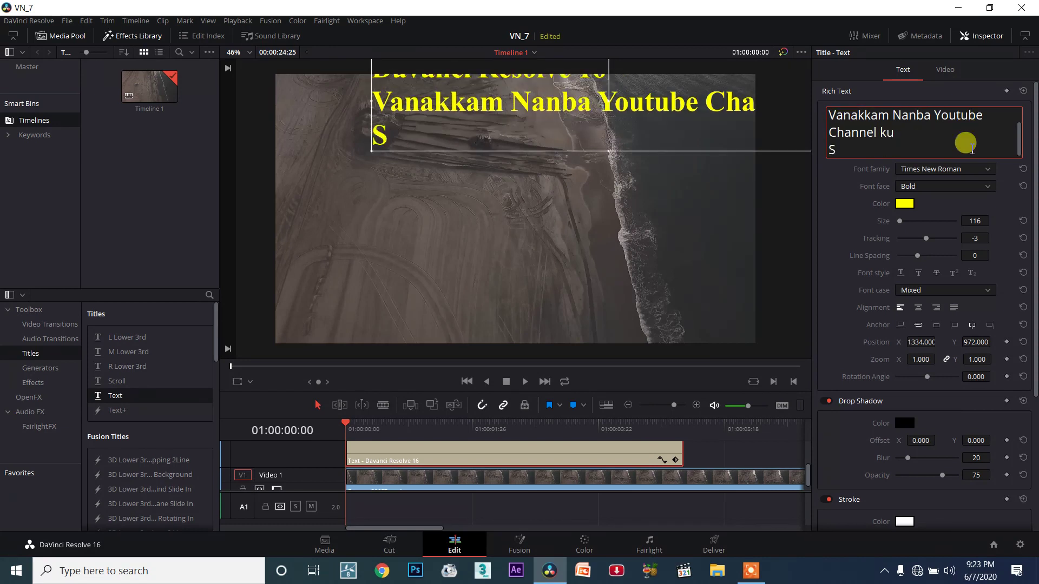
key("BackSpace")
key("BackSpace")
key("BackSpace")
key("BackSpace")
type("la")
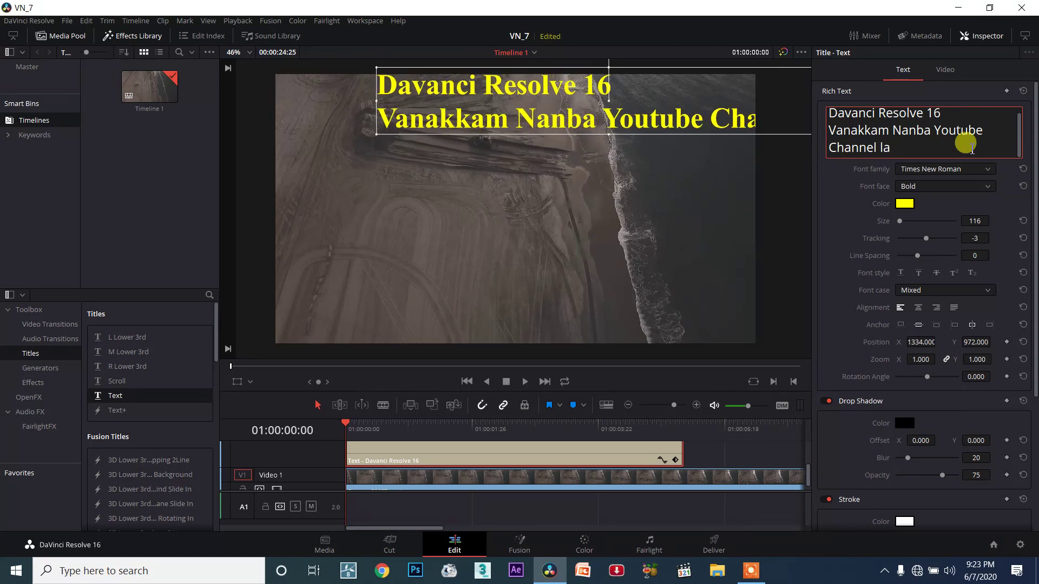
key("Return")
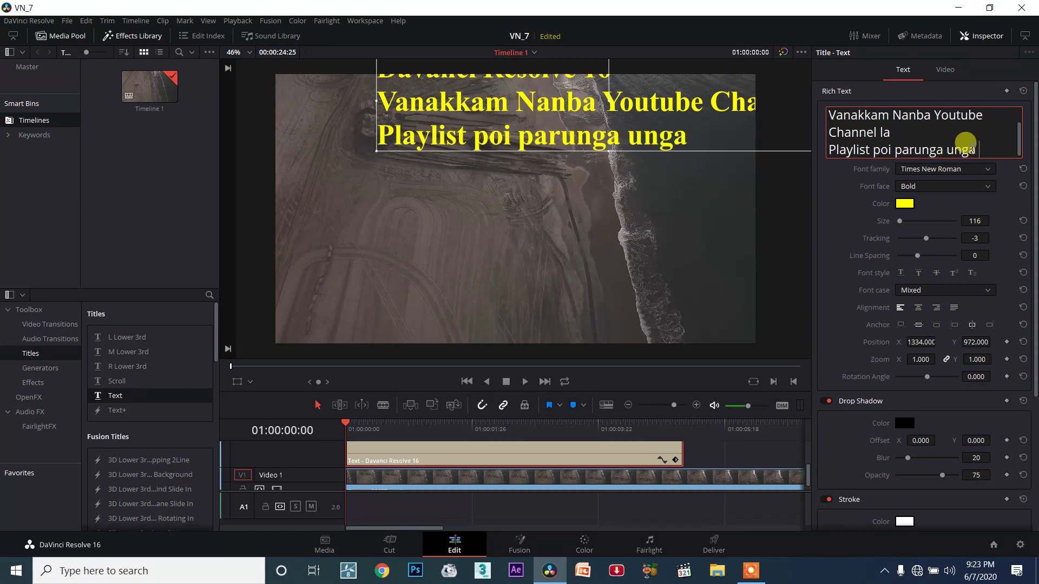
type("fe")
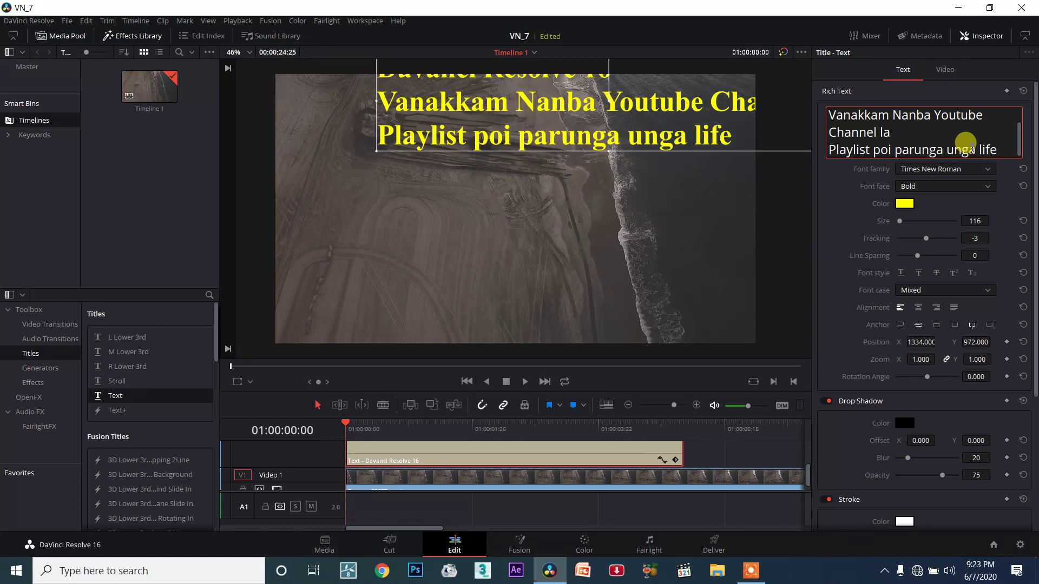
type(" Marum")
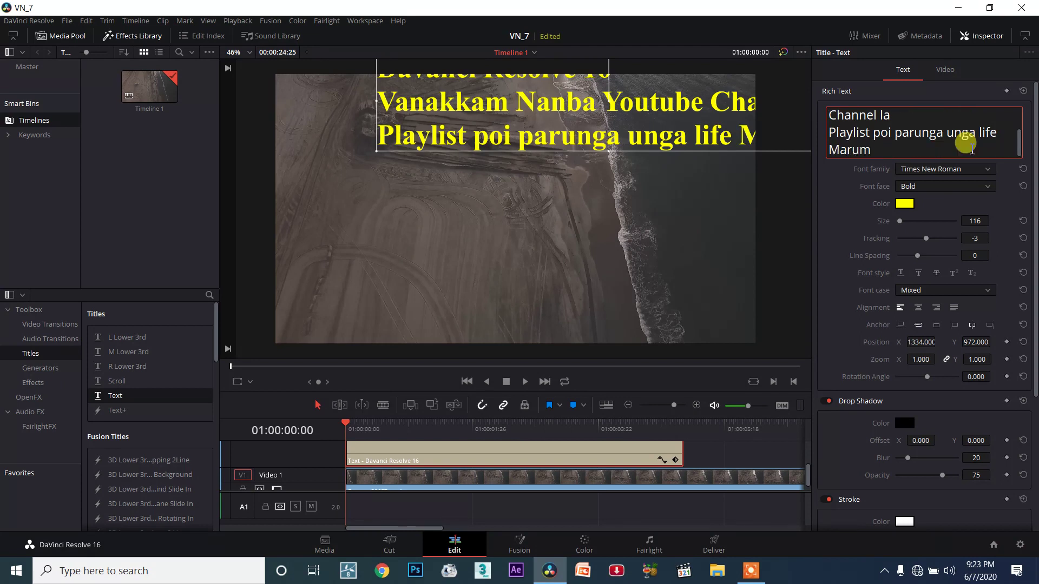
- Shrink the title to size 78 and move it toward the upper right
left_click_drag(691, 147, 609, 254)
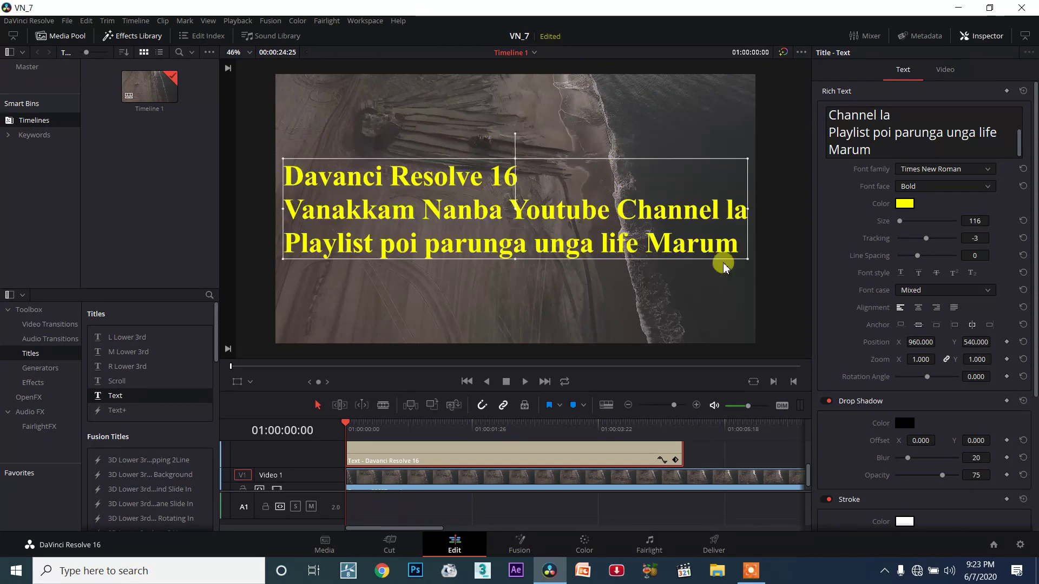
left_click_drag(904, 223, 901, 223)
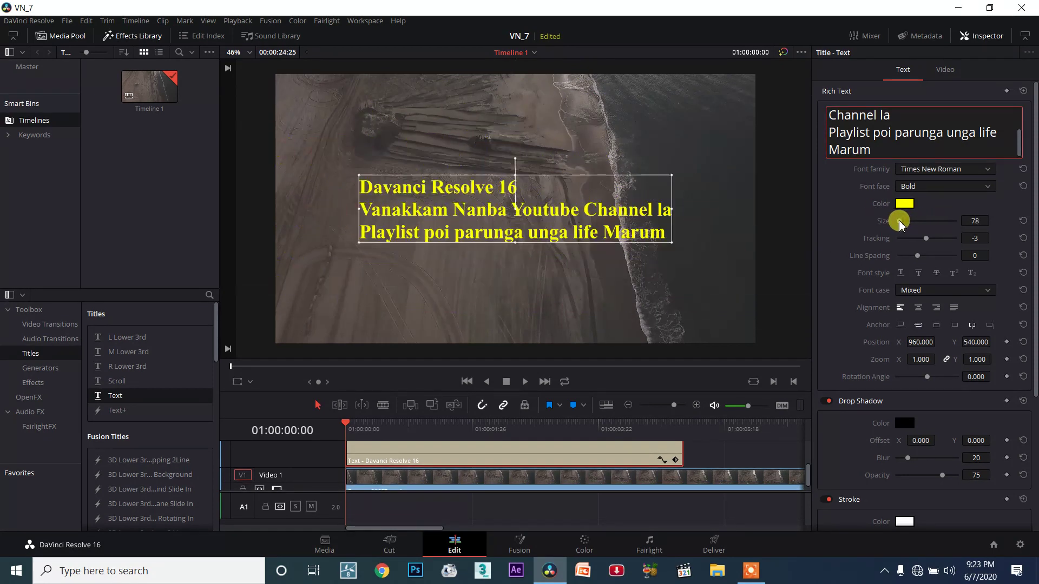
left_click(654, 220)
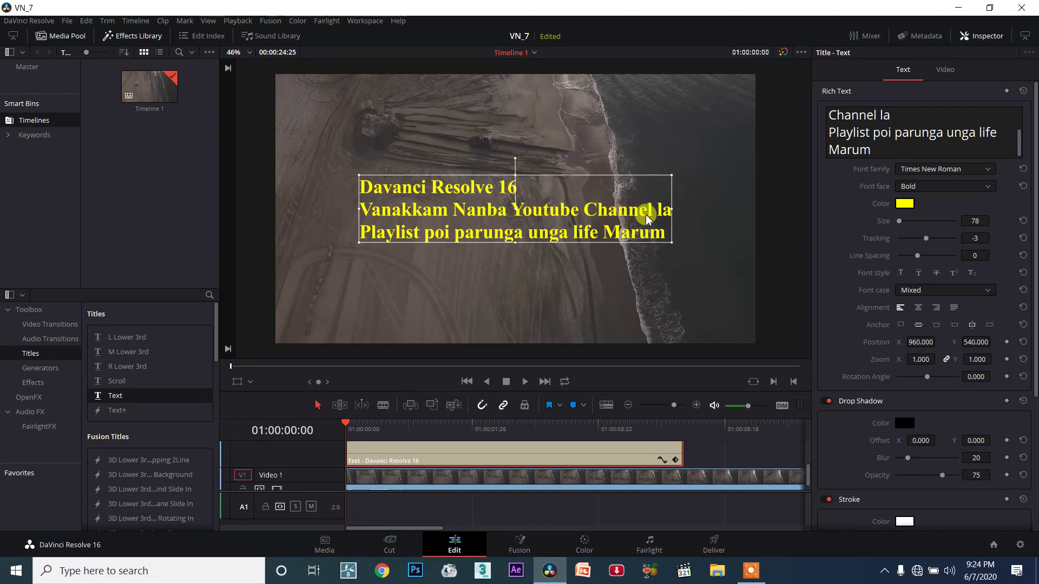
left_click_drag(605, 223, 653, 142)
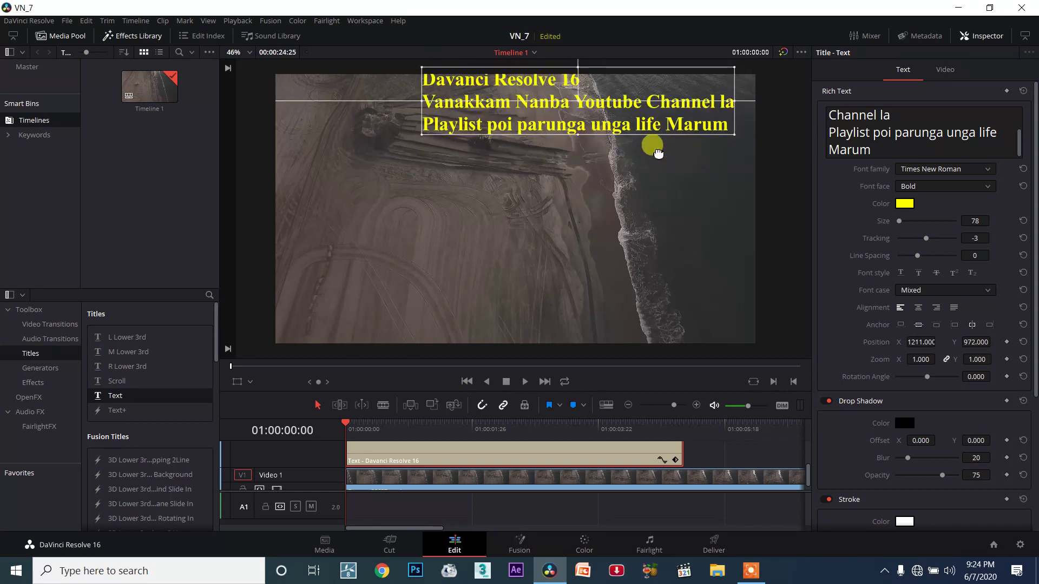
- Resize the title to 70 and place it in the upper right at 1311, 773
left_click_drag(901, 222, 898, 223)
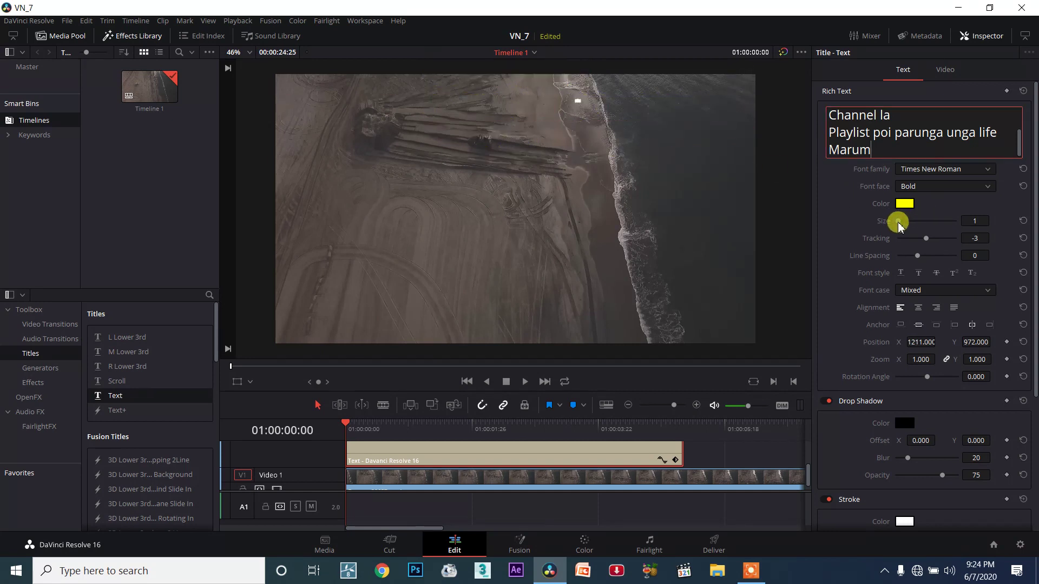
double_click(900, 222)
left_click(980, 222)
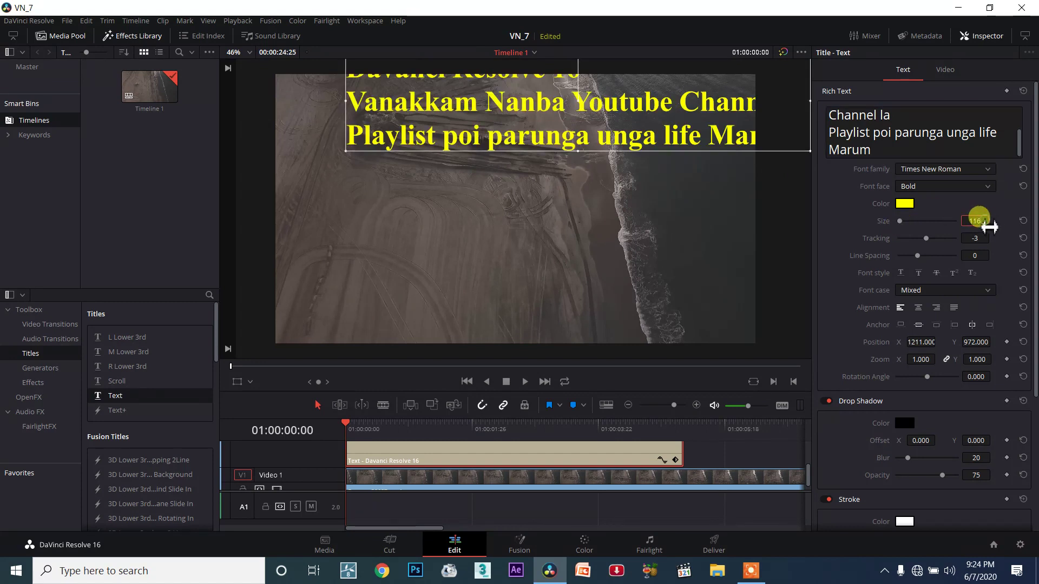
double_click(974, 221)
type("50")
key("Return")
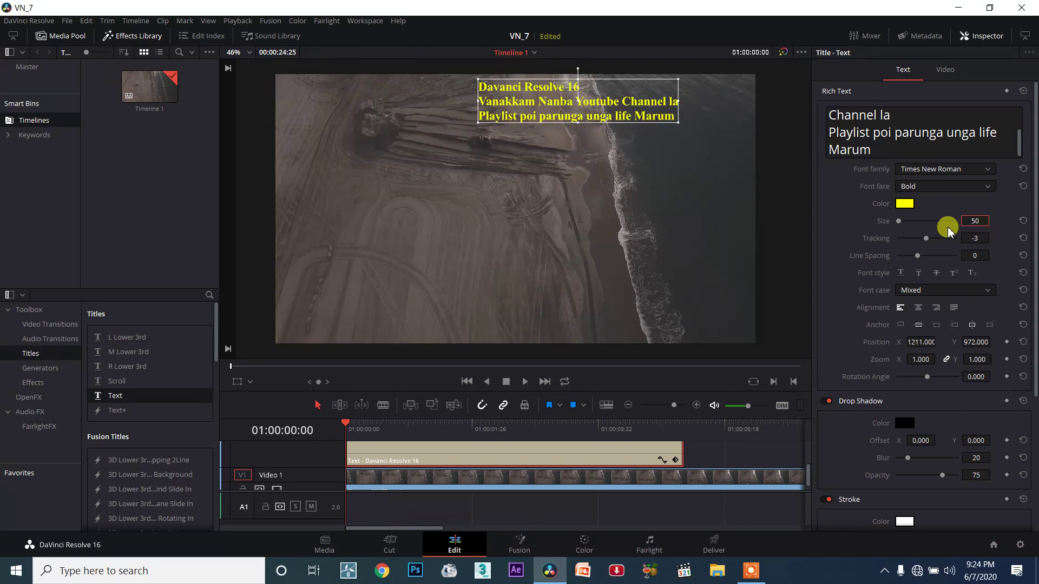
left_click_drag(644, 108, 753, 179)
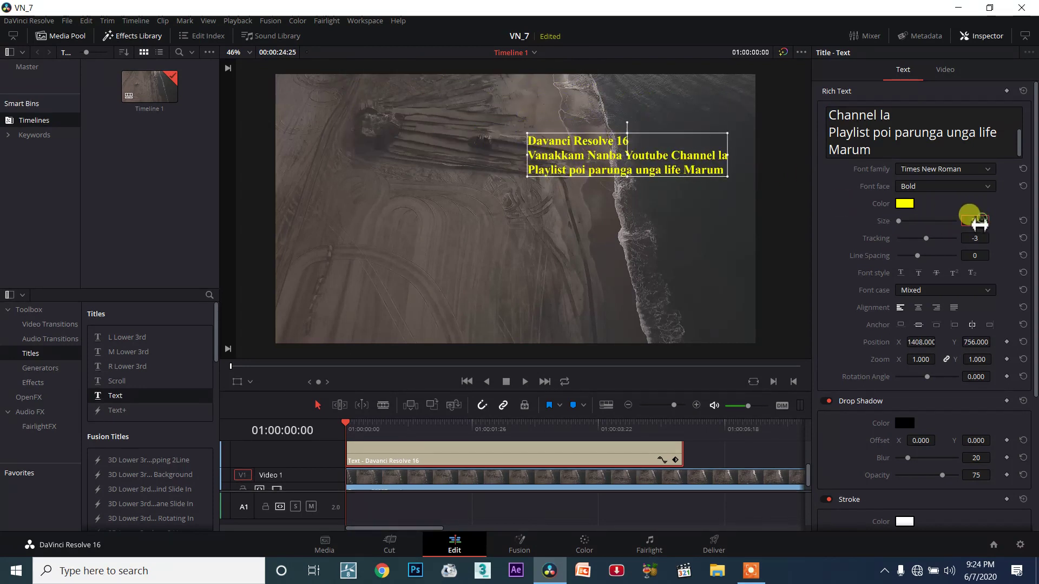
left_click_drag(978, 221, 979, 224)
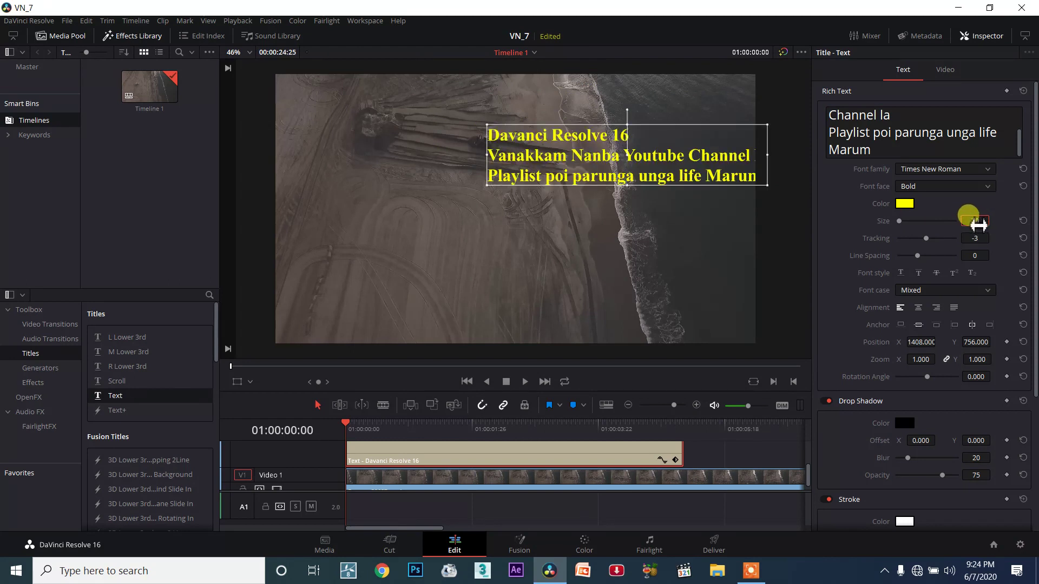
left_click_drag(742, 174, 711, 171)
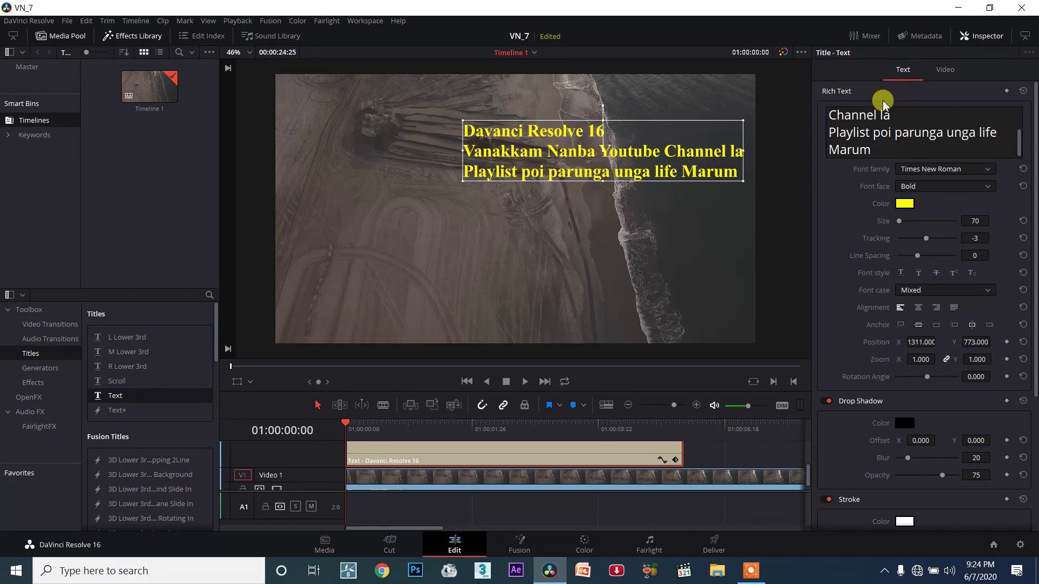
left_click(916, 136)
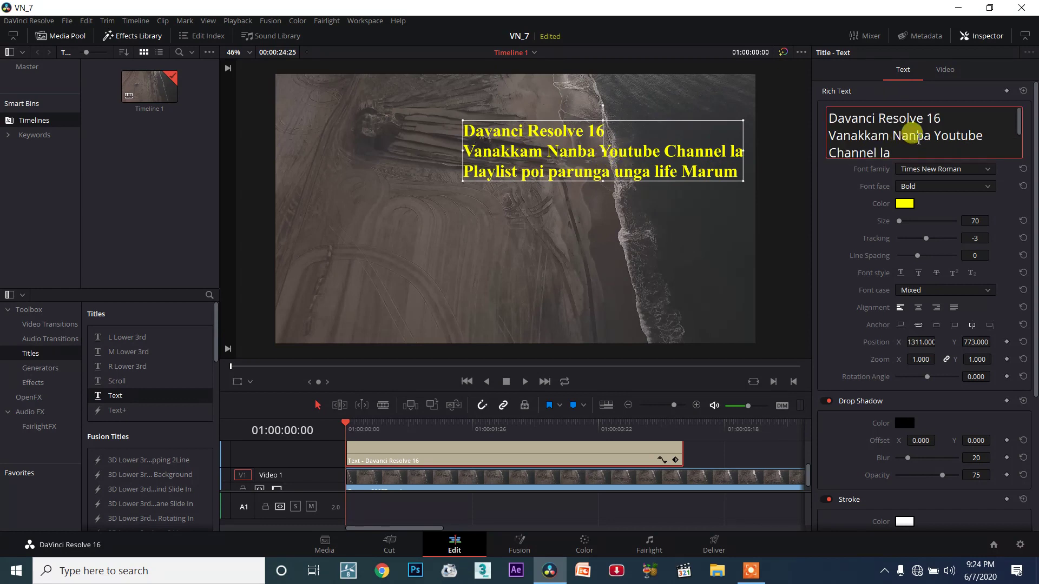
- Break the title after 'Nanba' and before 'unga', and set line spacing to -13
key("Return")
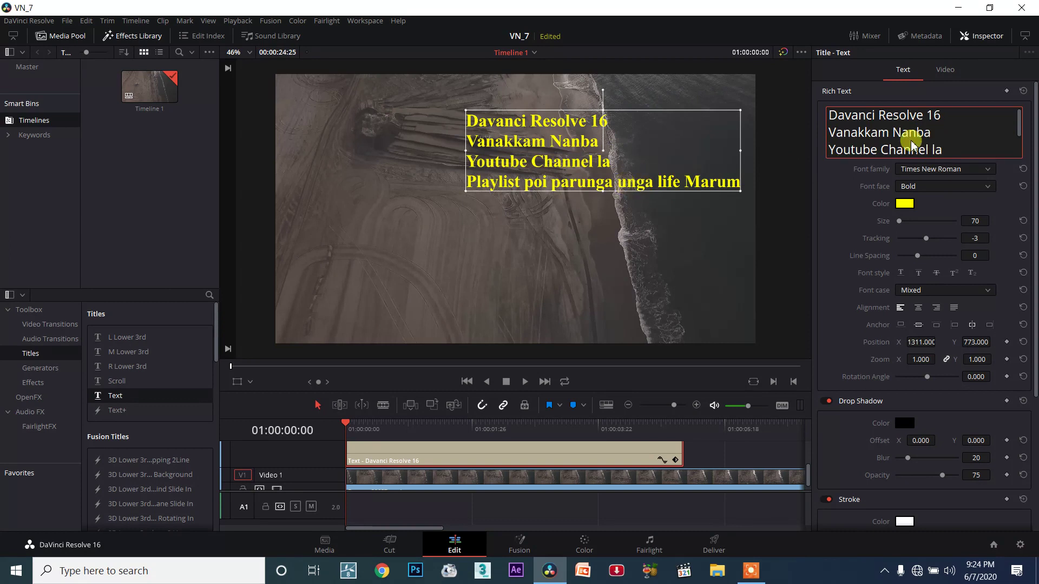
scroll(932, 133, "down", 3)
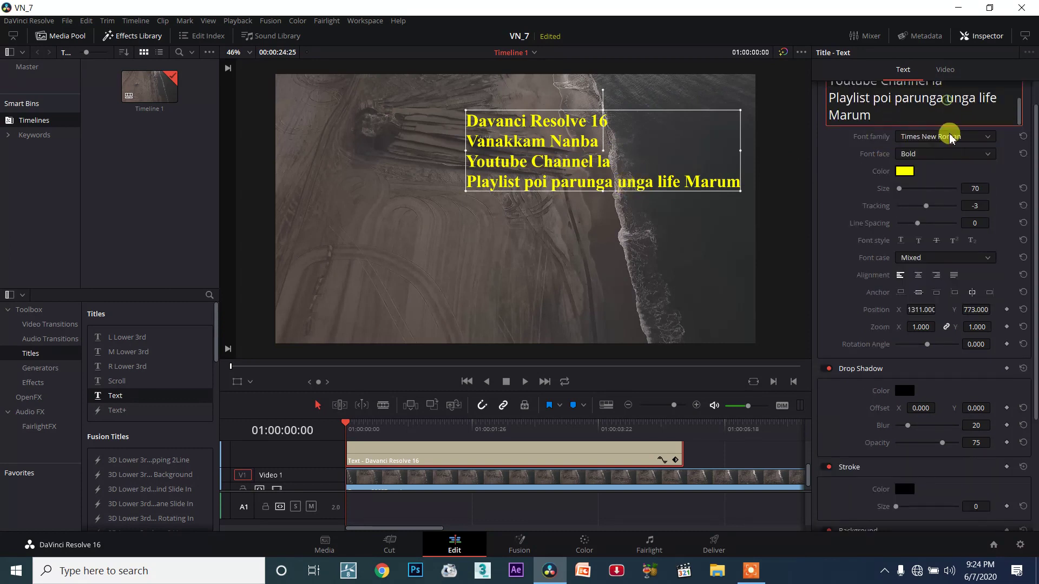
key("Return")
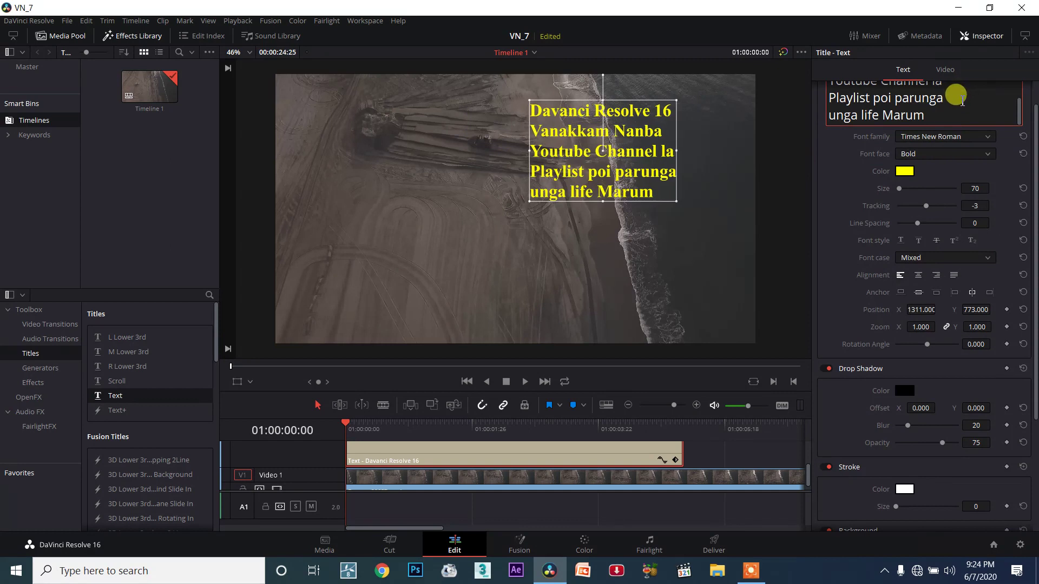
scroll(956, 96, "up", 2)
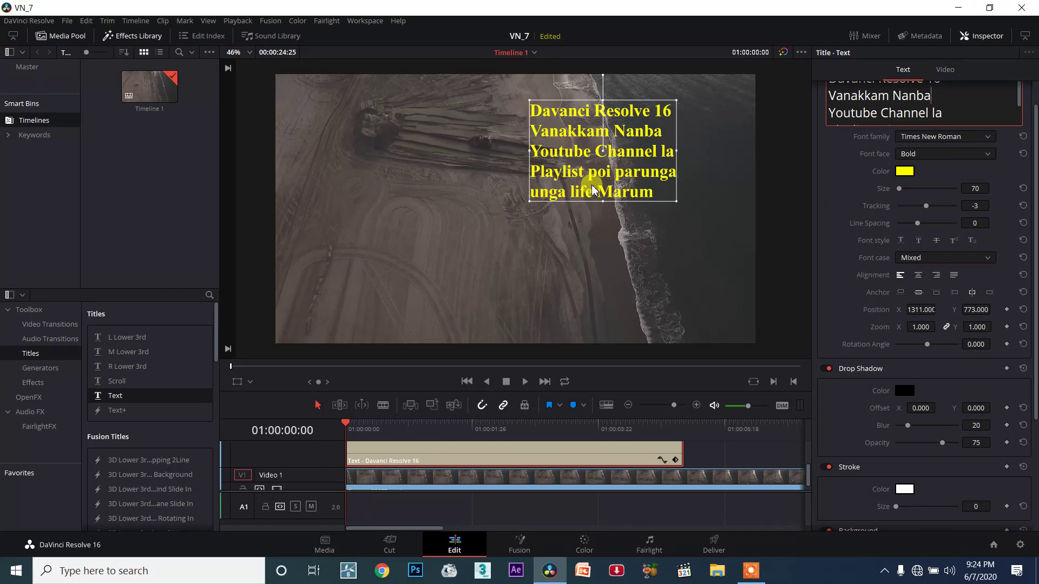
left_click_drag(914, 224, 919, 228)
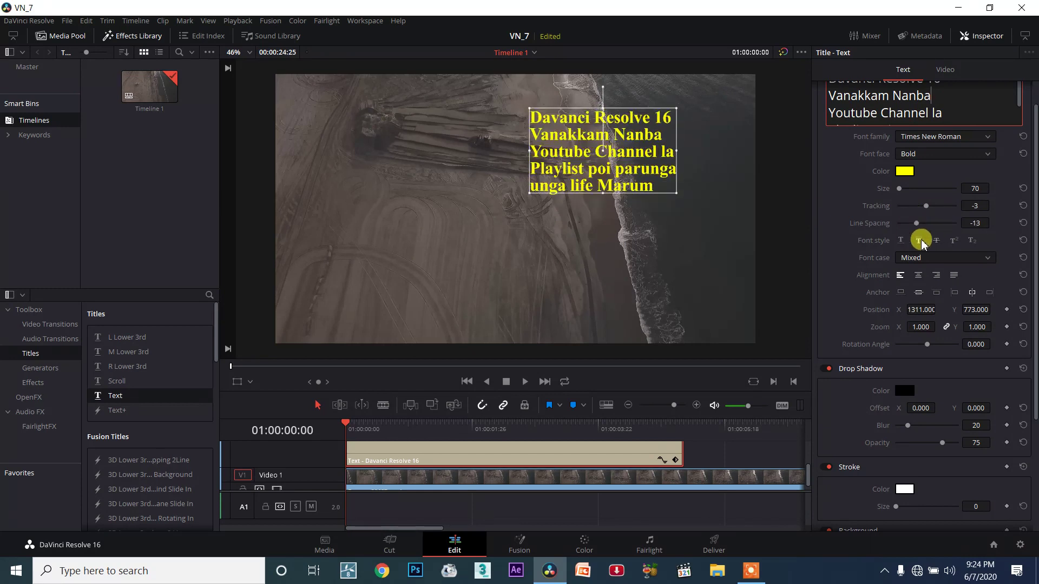
- Try Underline and Strikethrough on the title, then turn both off
left_click(901, 240)
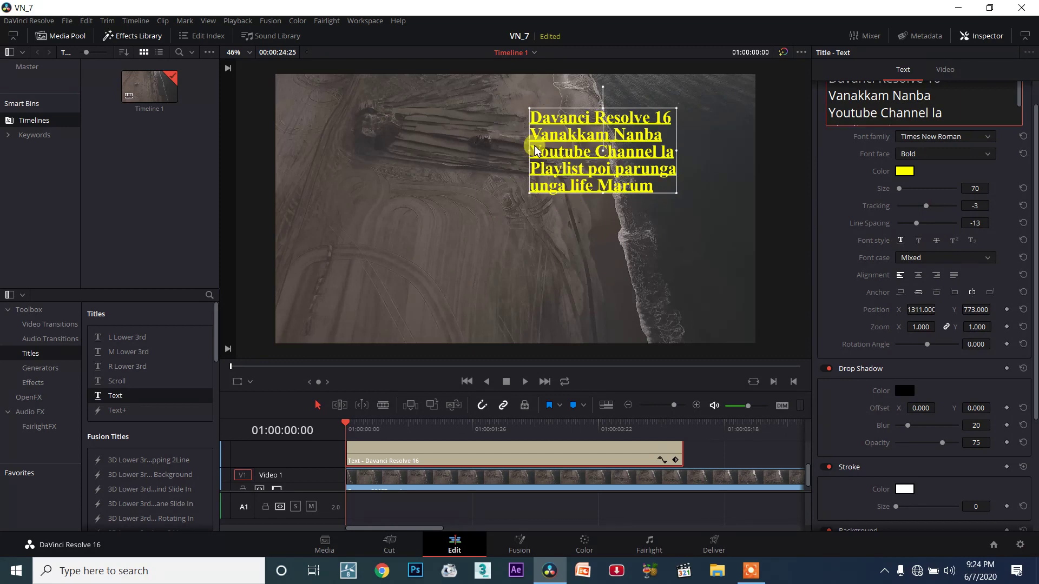
left_click(899, 241)
left_click(919, 242)
left_click(933, 242)
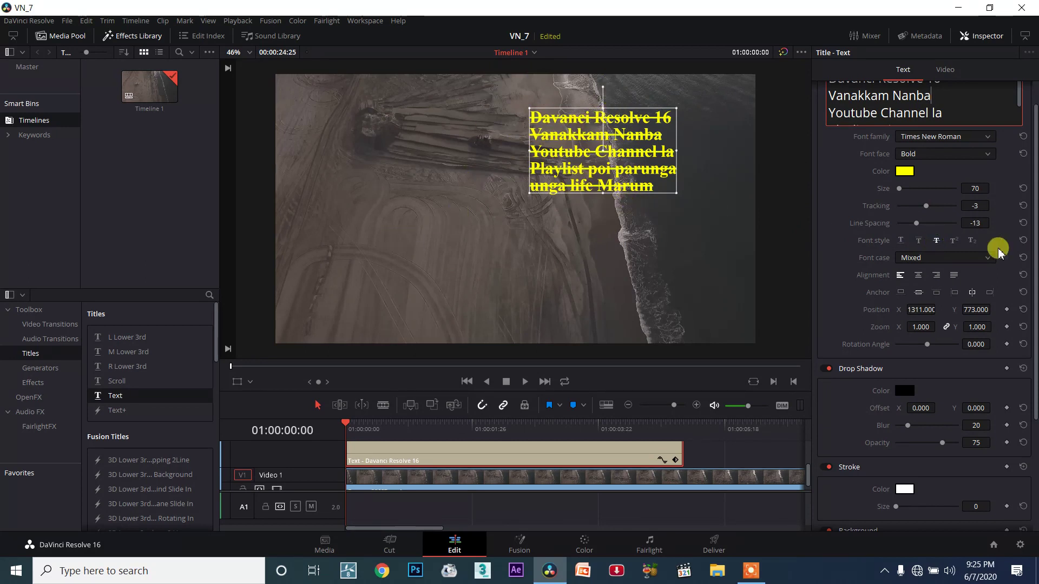
left_click(937, 241)
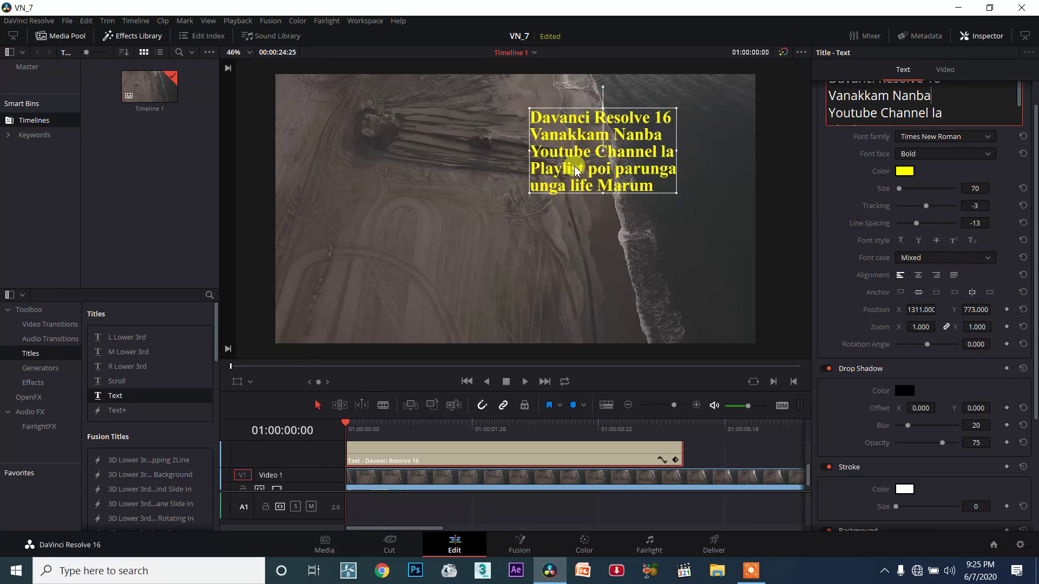
- Test superscript and subscript styling on the word Nanba
left_click(632, 153)
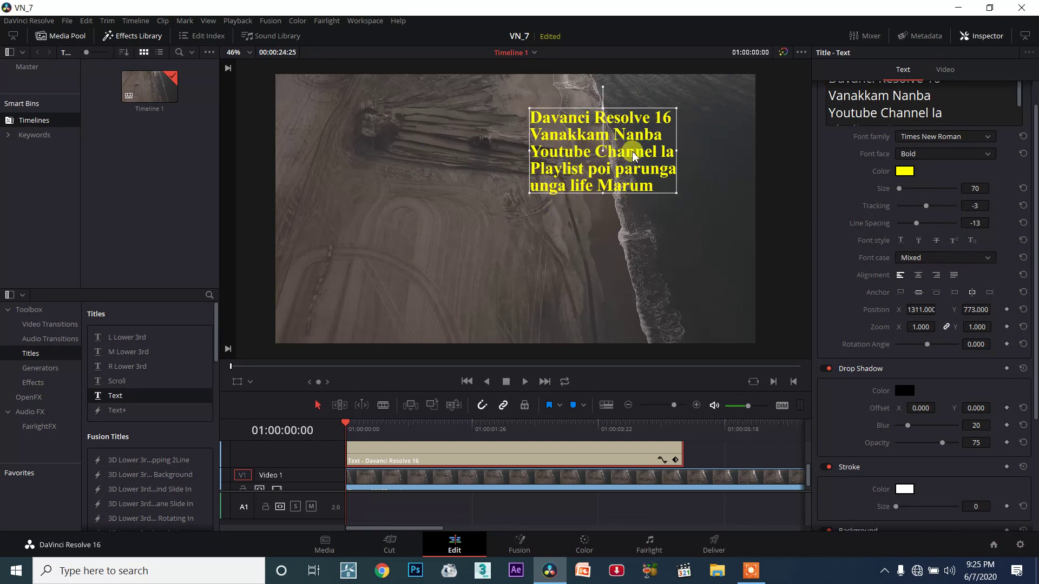
scroll(946, 88, "up", 1)
left_click(912, 138)
left_click_drag(912, 140, 928, 140)
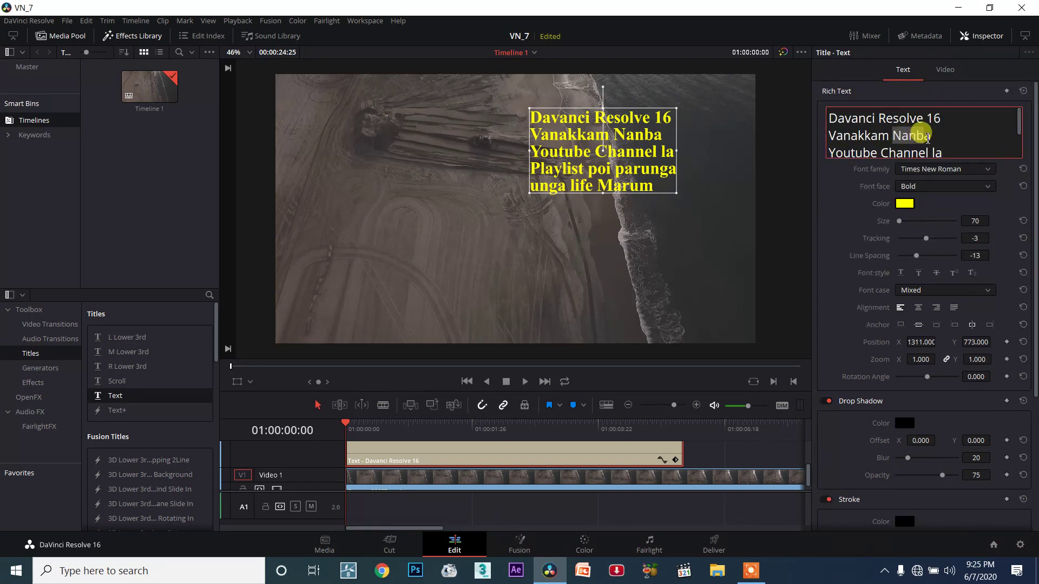
left_click(954, 273)
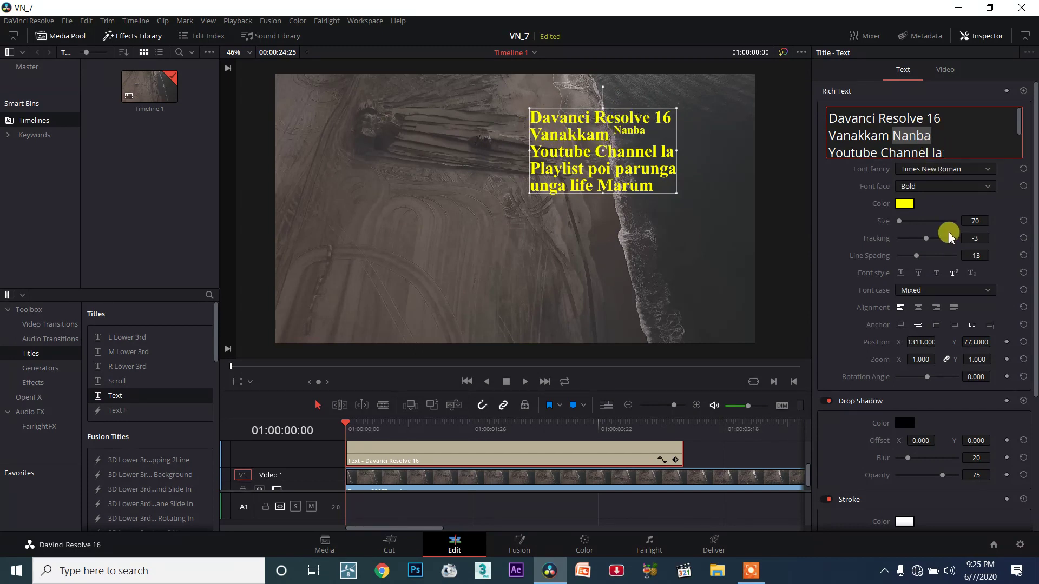
key("ctrl+z")
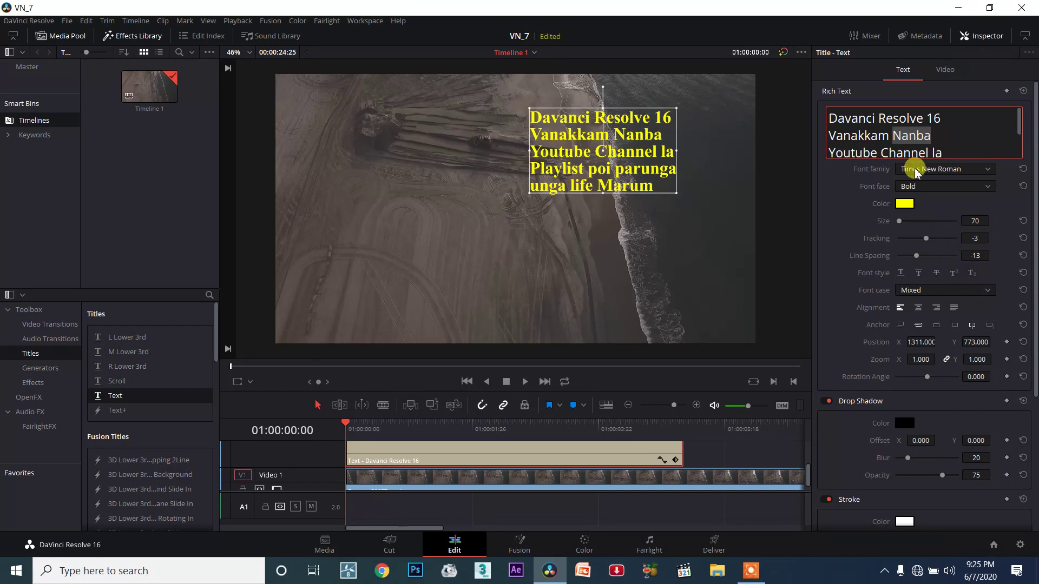
left_click(972, 273)
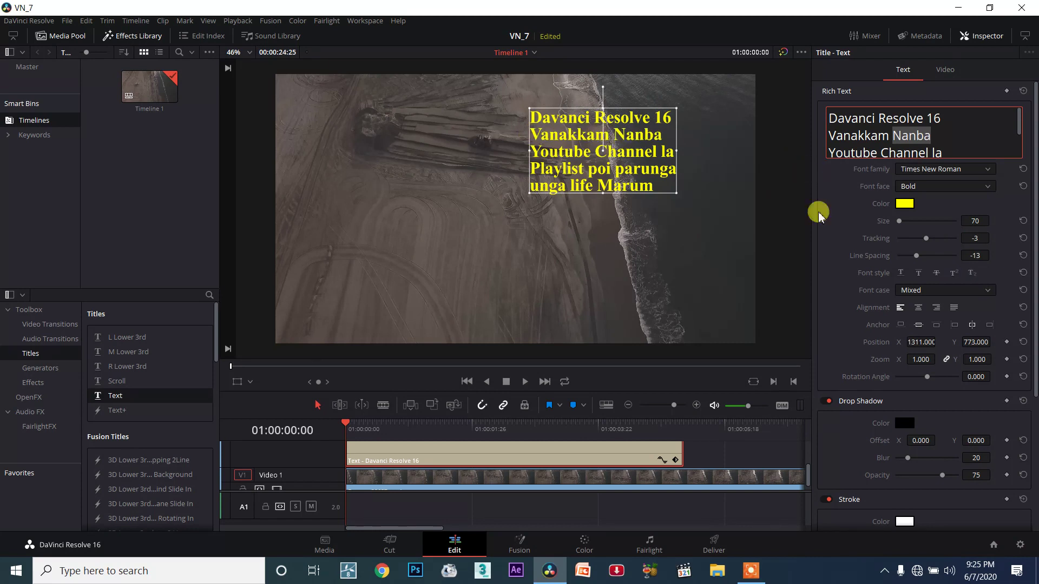
left_click(921, 291)
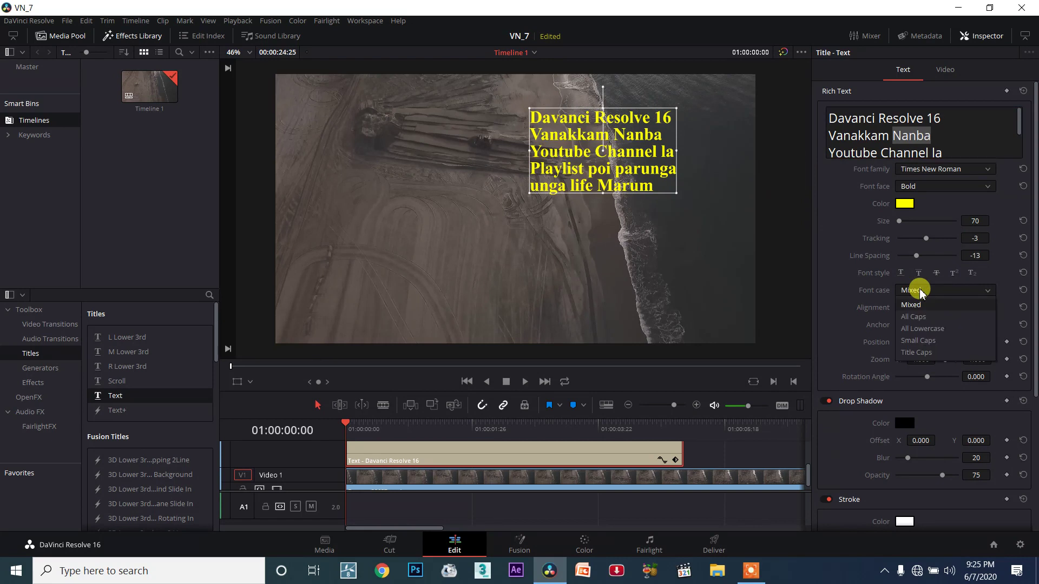
left_click(939, 317)
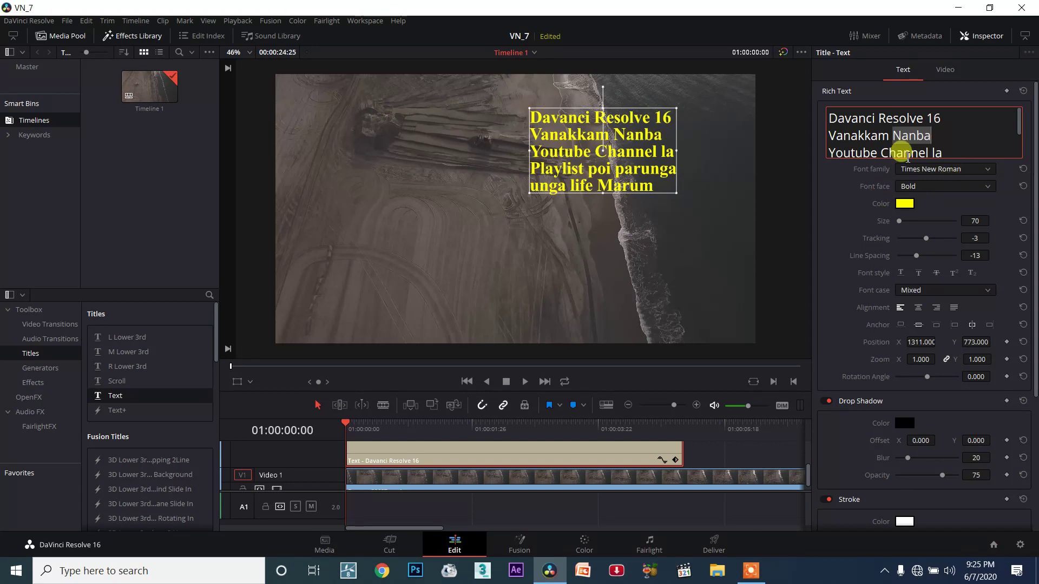
left_click_drag(828, 114, 944, 179)
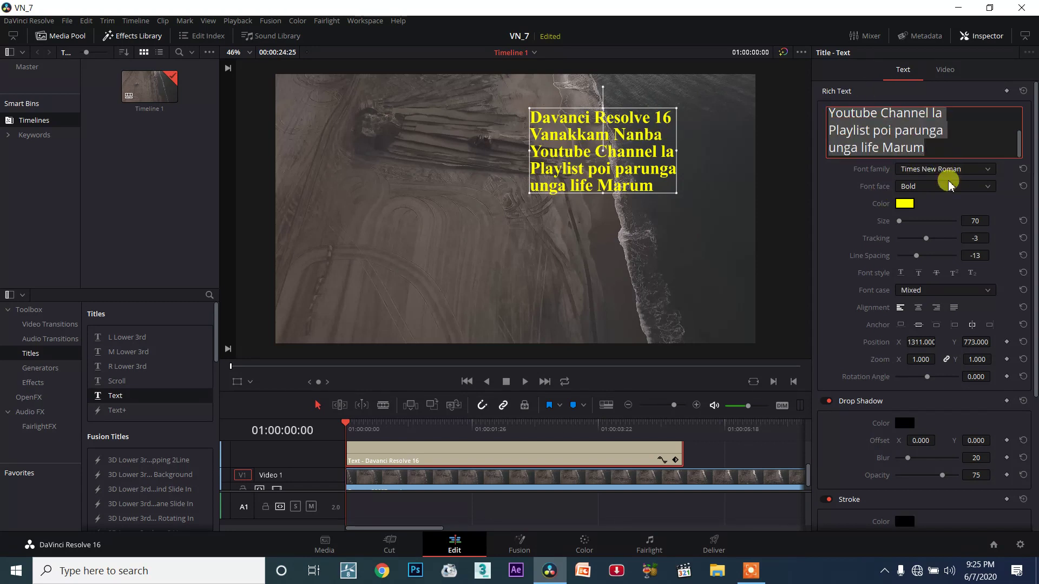
left_click(933, 296)
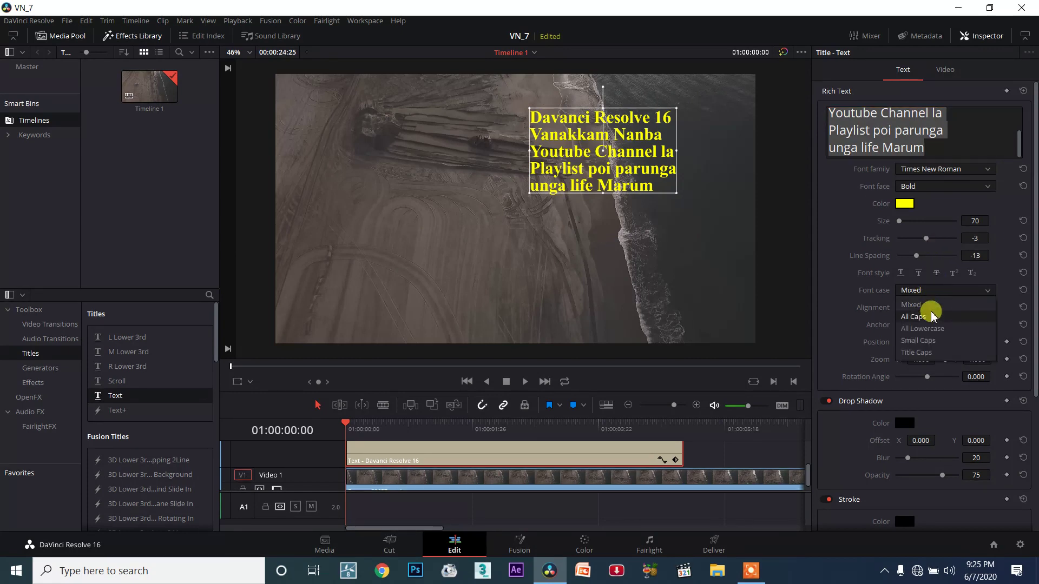
left_click(933, 317)
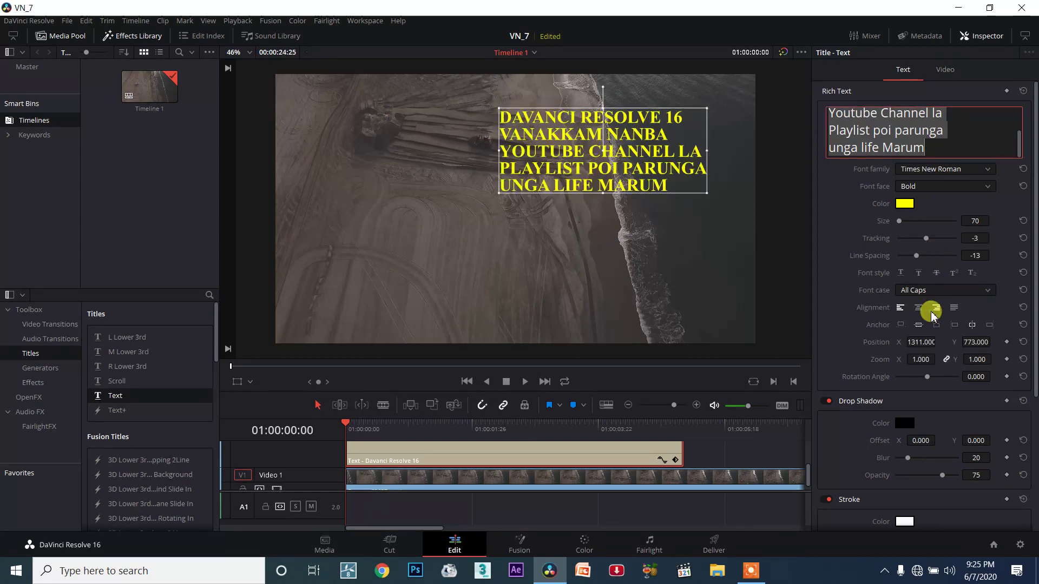
left_click(979, 292)
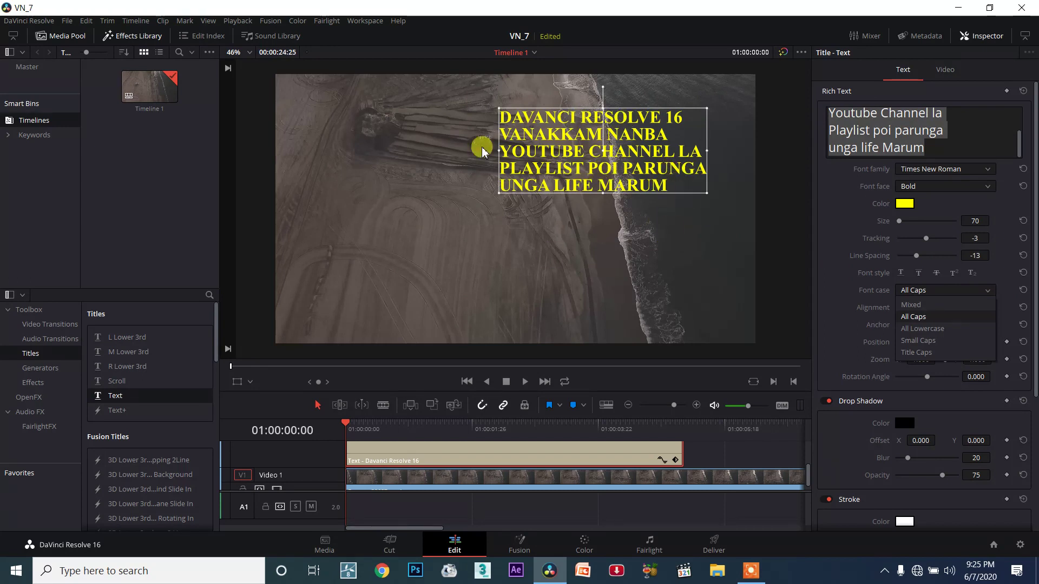
left_click(934, 304)
left_click(934, 291)
left_click(934, 329)
left_click(936, 291)
left_click(919, 305)
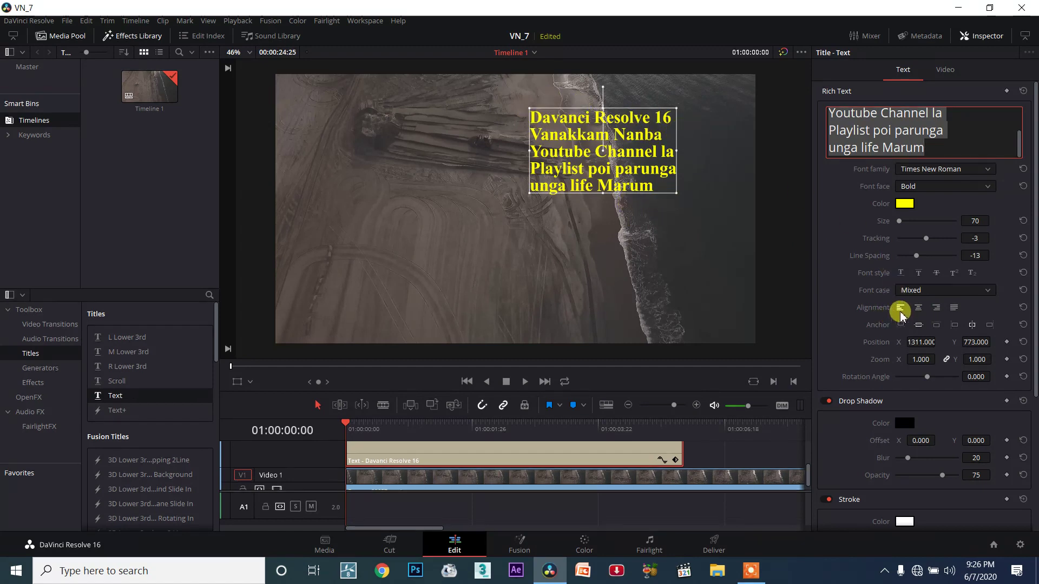
- Centre-align the five title lines after trying justify and left alignment
left_click(918, 308)
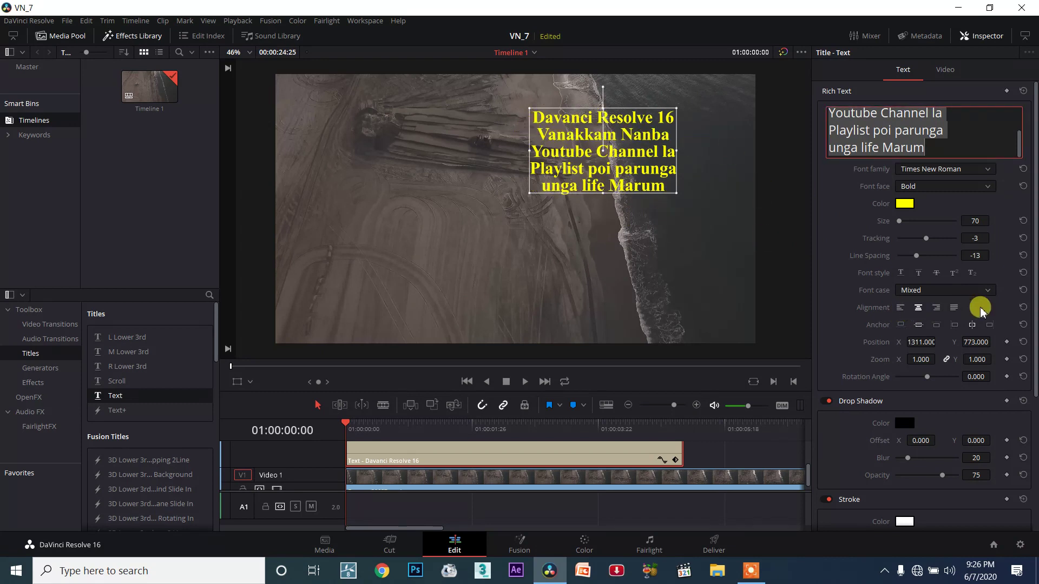
left_click(954, 308)
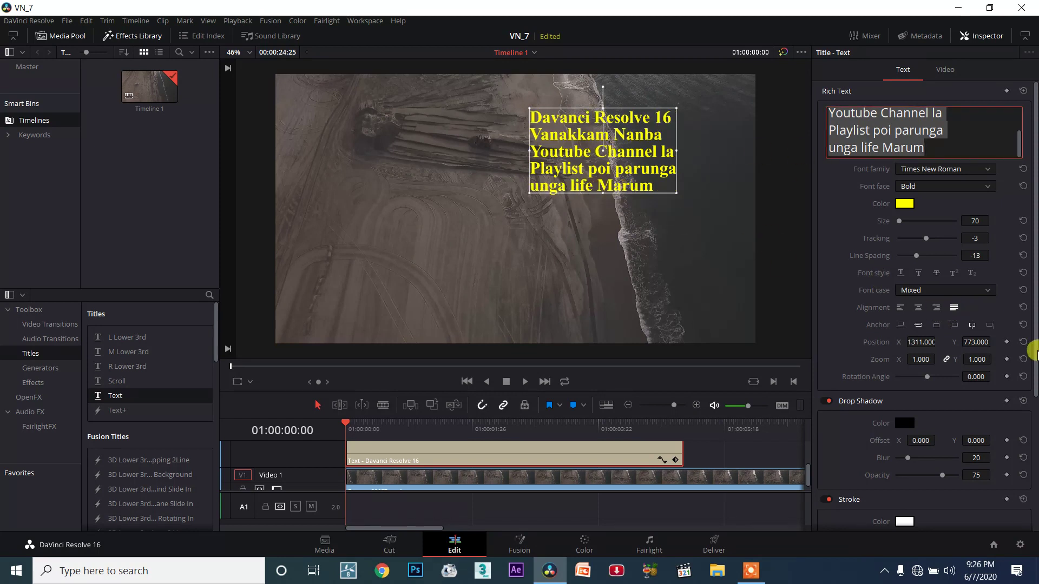
left_click(900, 308)
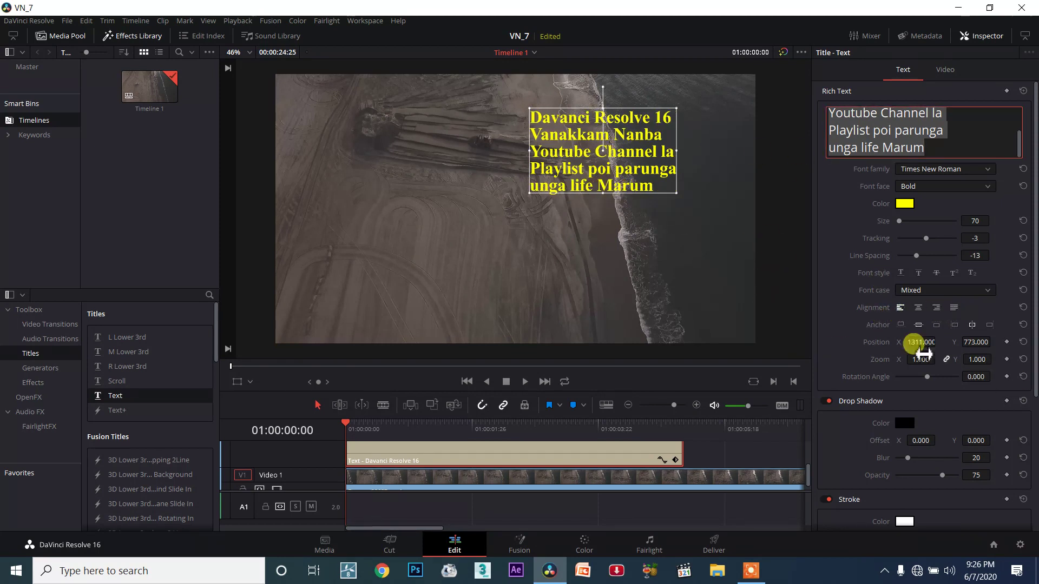
left_click(917, 308)
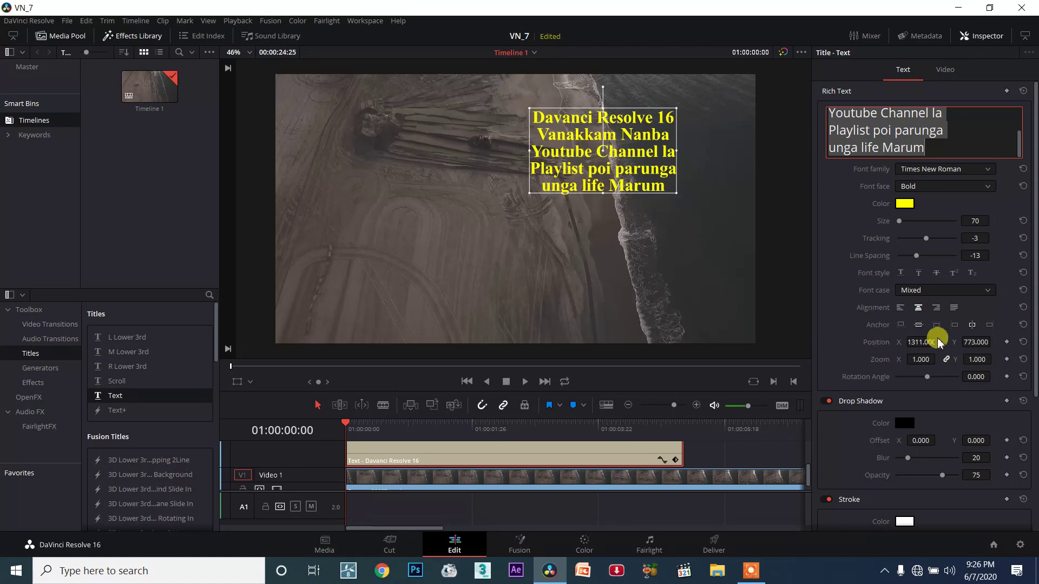
- Try the title's anchor options, settling on anchoring the box from its top edge
left_click(901, 325)
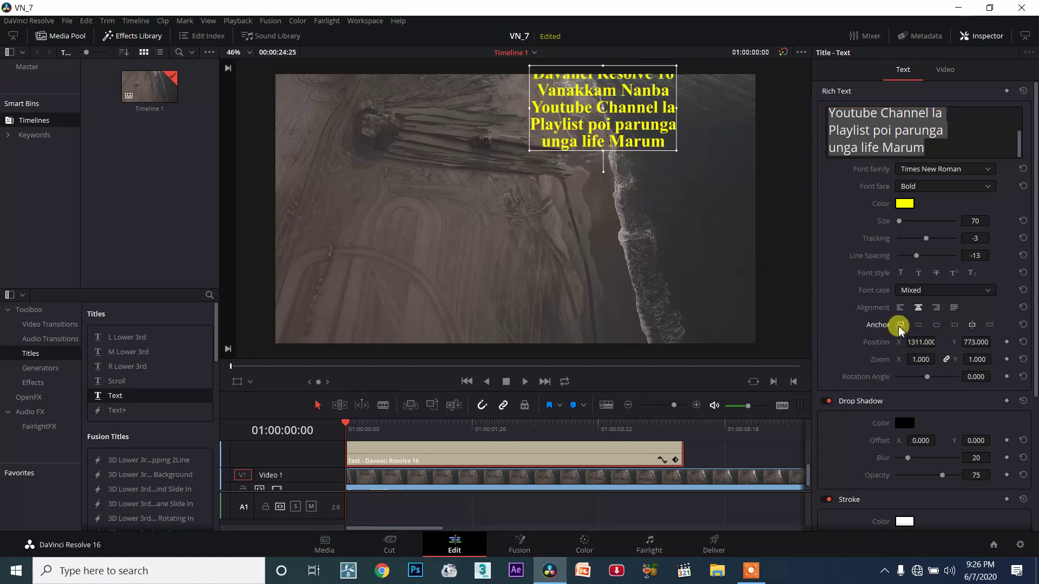
left_click(610, 152)
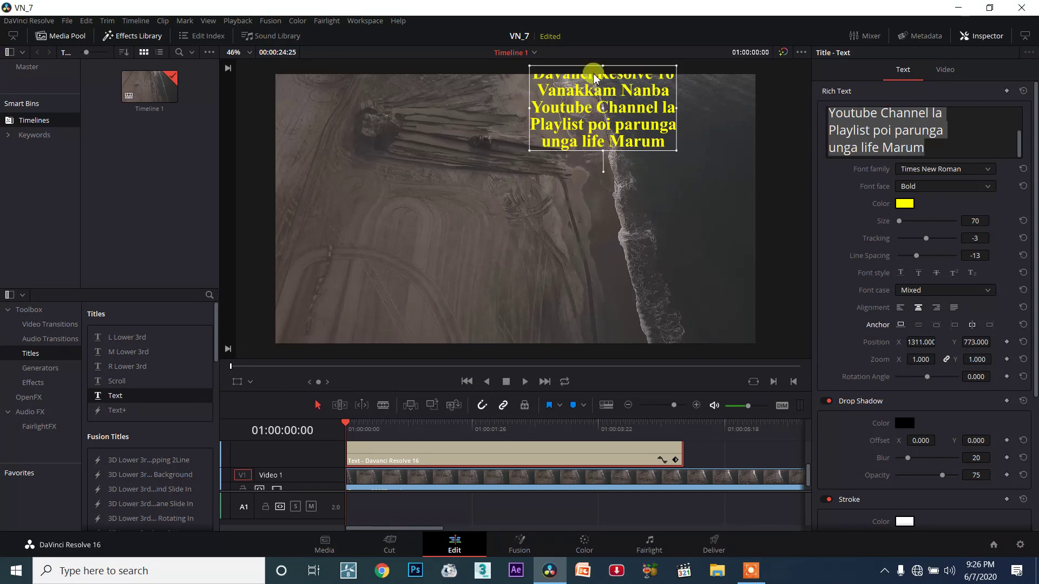
left_click(920, 325)
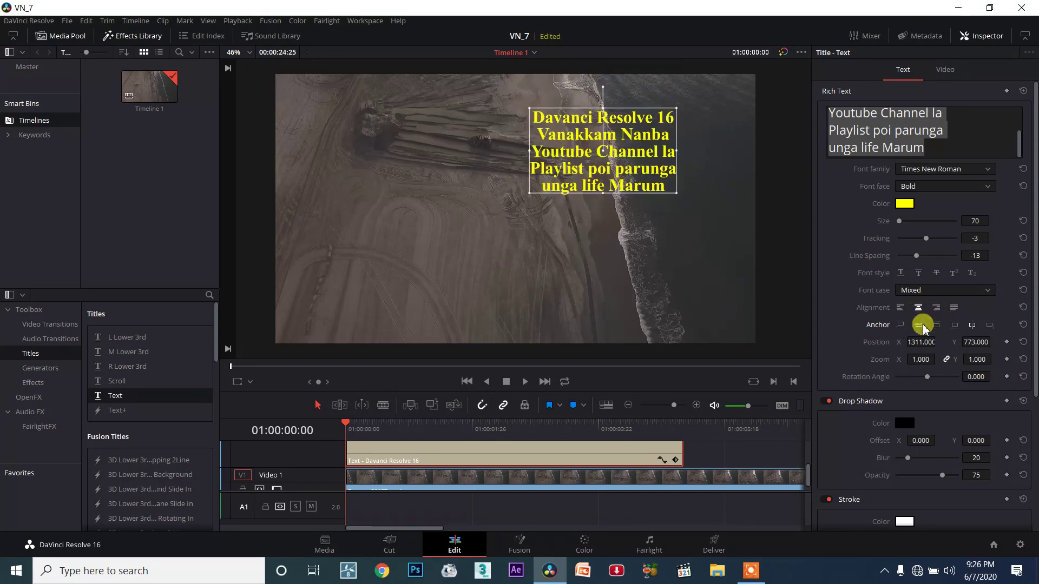
left_click(937, 325)
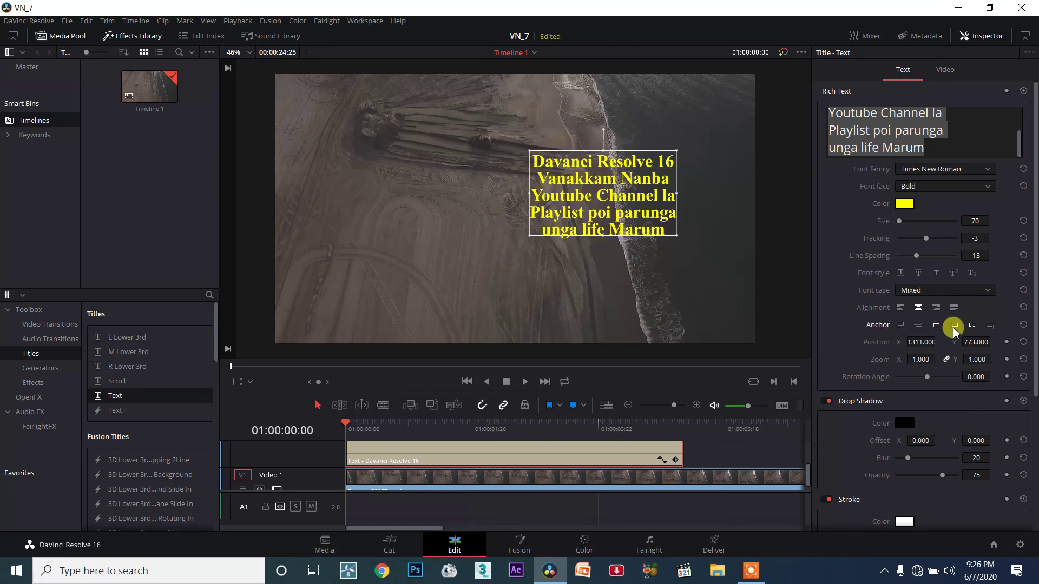
left_click(954, 326)
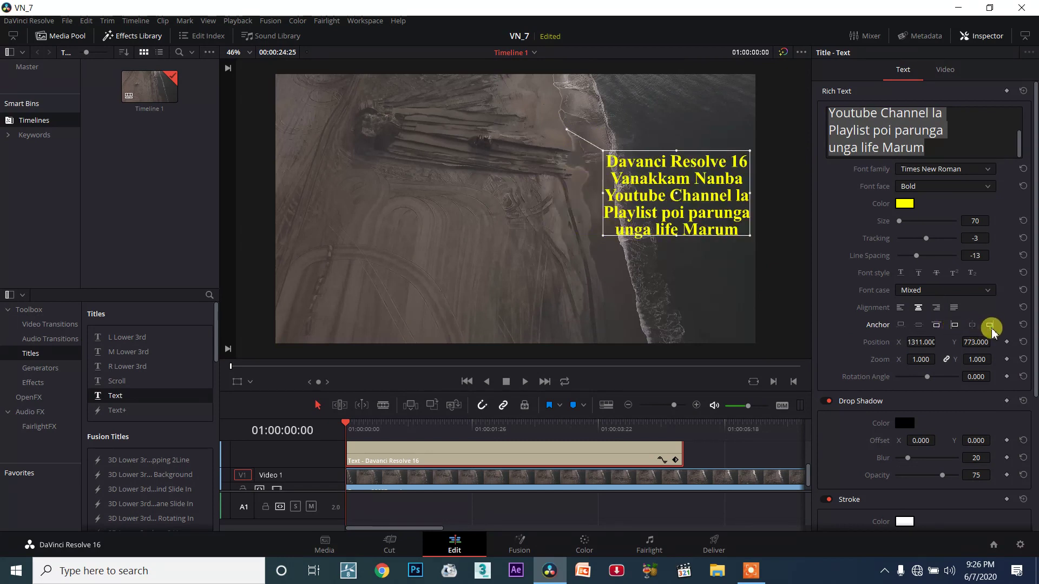
left_click(990, 326)
left_click(973, 326)
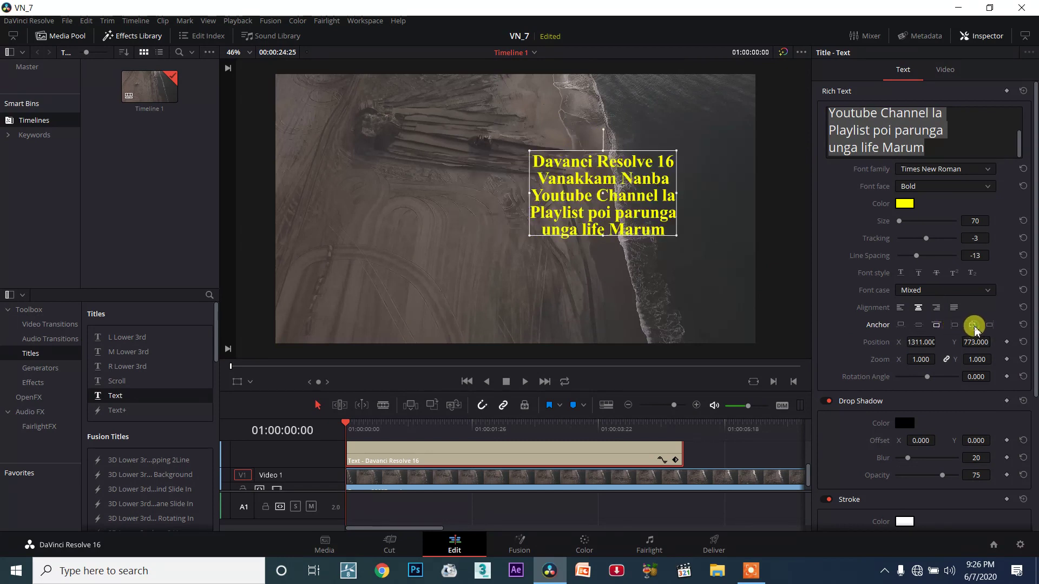
left_click(919, 326)
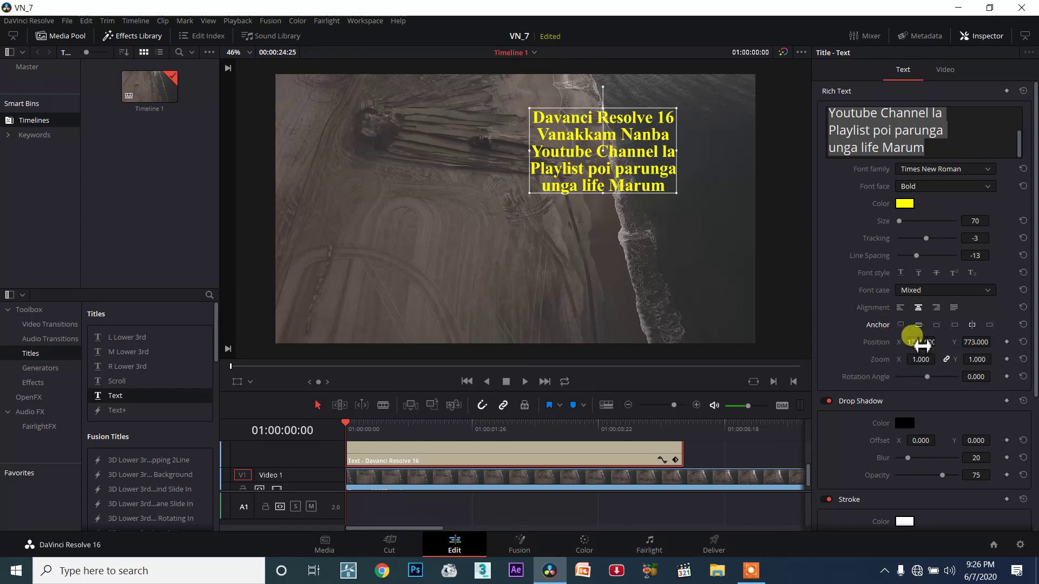
- Move the title to the upper right, around position 1579, 864
left_click_drag(924, 343, 953, 343)
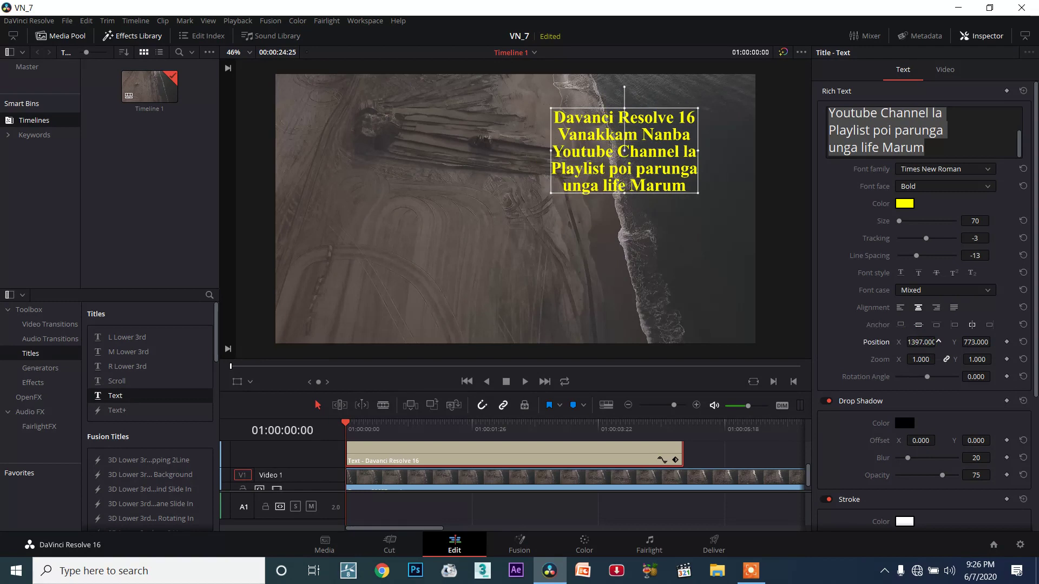
left_click_drag(659, 155, 705, 132)
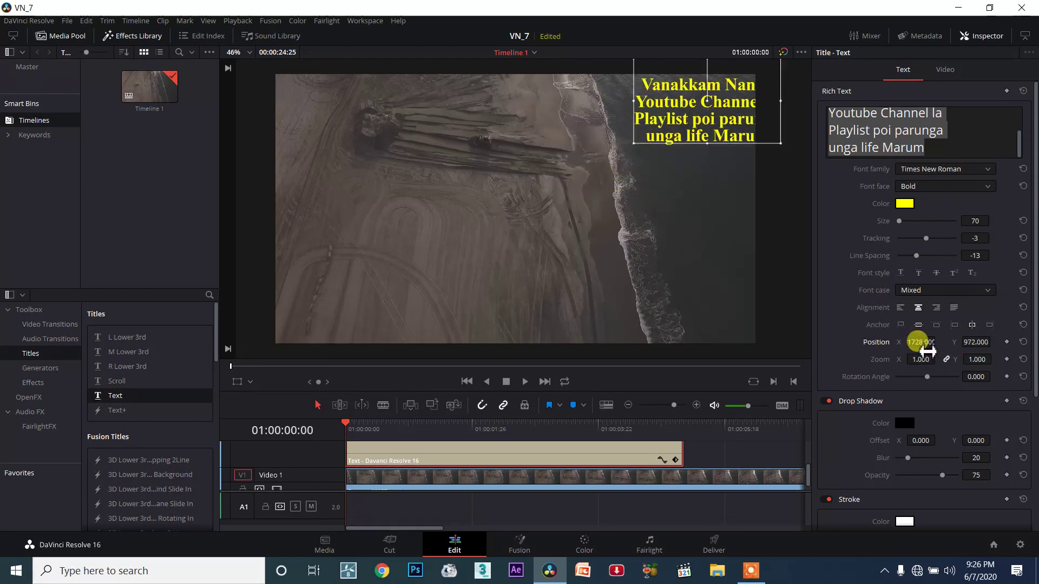
left_click_drag(939, 342, 863, 353)
mouse_move(980, 348)
left_mouse_down()
mouse_move(994, 341)
mouse_move(976, 344)
left_mouse_up()
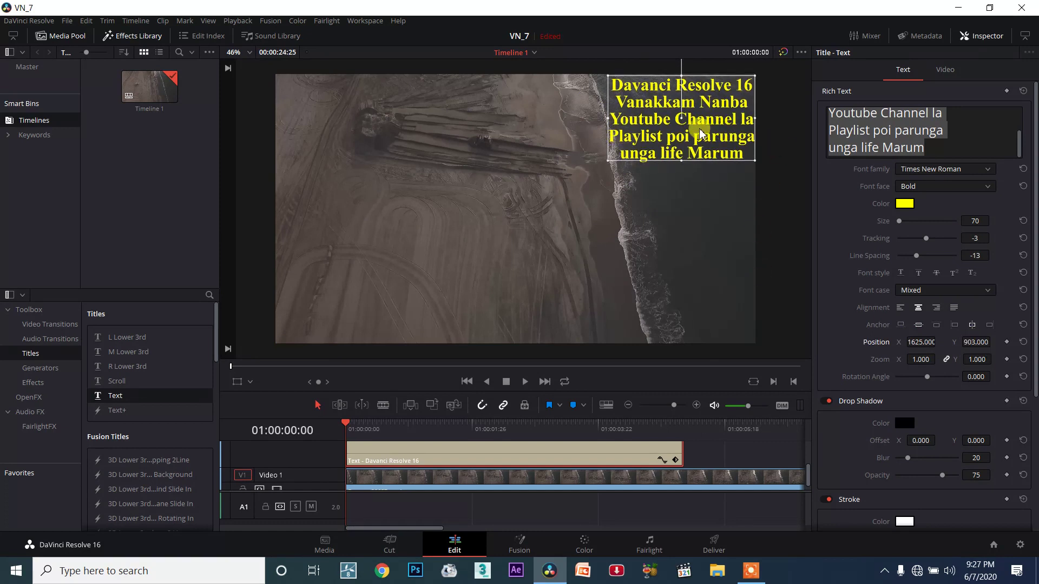
left_click_drag(979, 349, 937, 342)
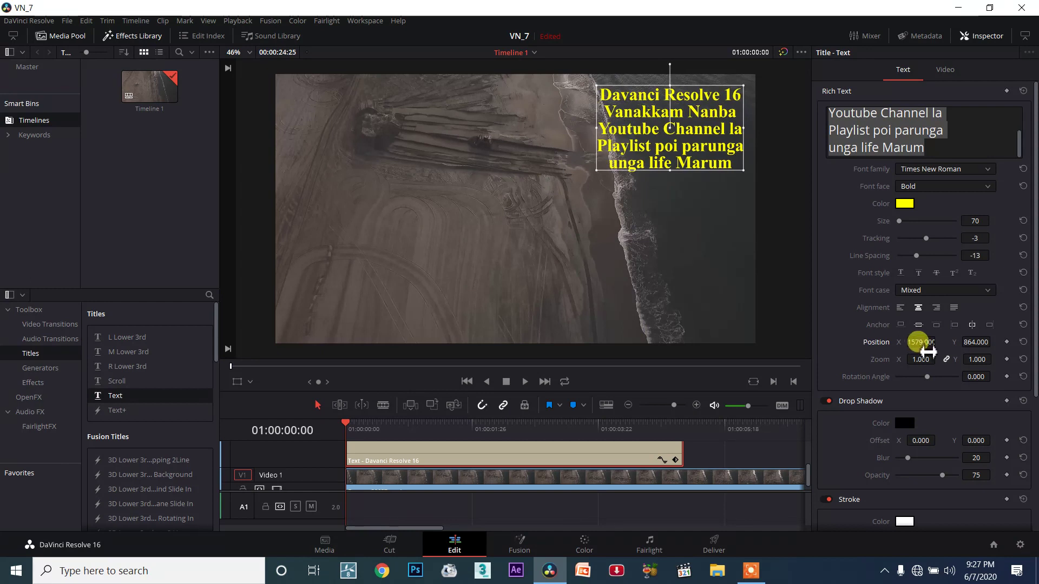
- Enlarge the title to zoom 1.060 and tilt it to a 9.390 rotation angle
left_click(717, 239)
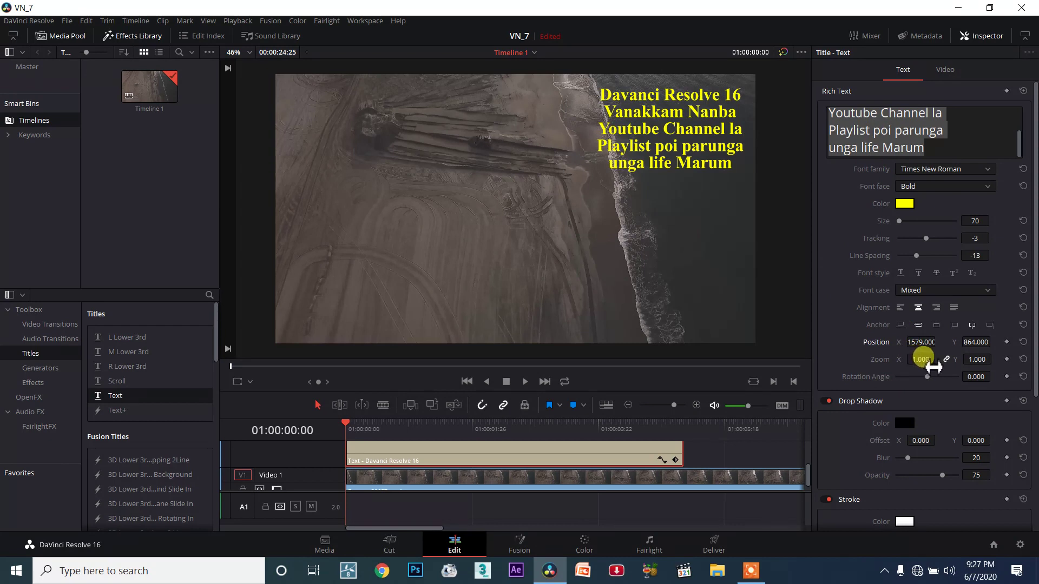
mouse_move(920, 359)
left_mouse_down()
mouse_move(969, 360)
mouse_move(919, 360)
left_mouse_up()
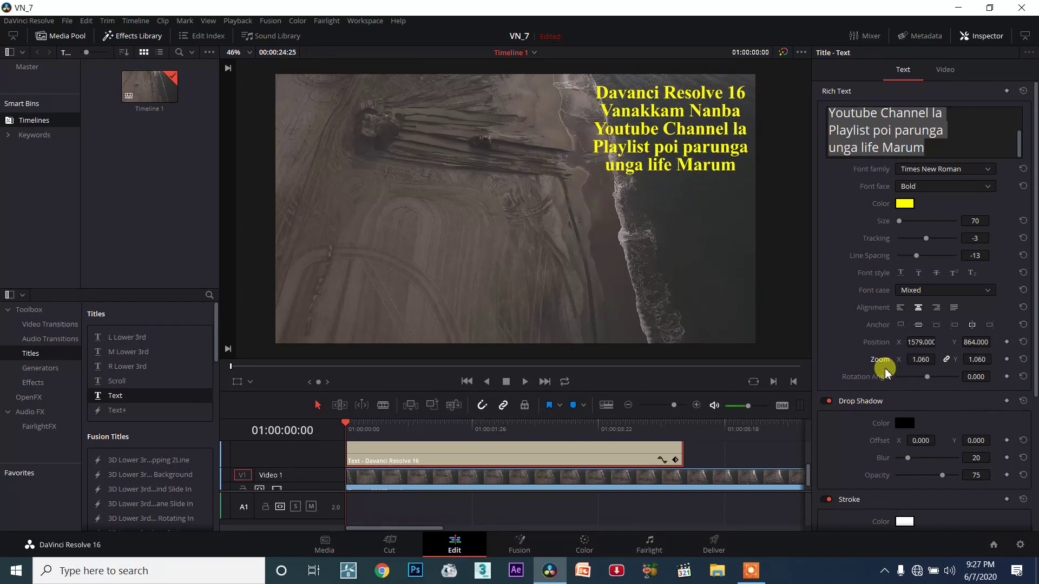
mouse_move(926, 379)
left_mouse_down()
mouse_move(914, 381)
mouse_move(929, 382)
left_mouse_up()
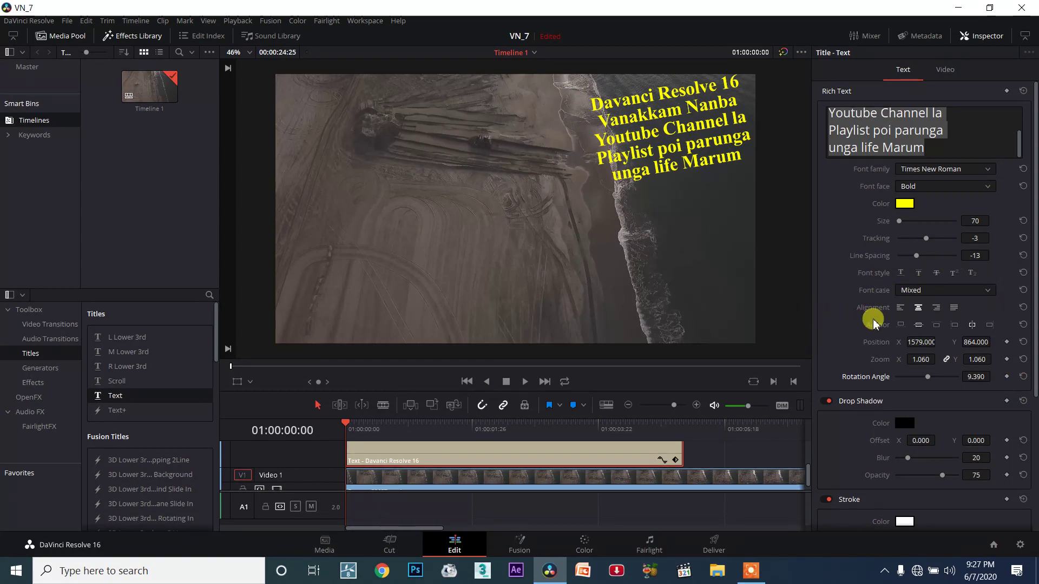
key("ctrl+z")
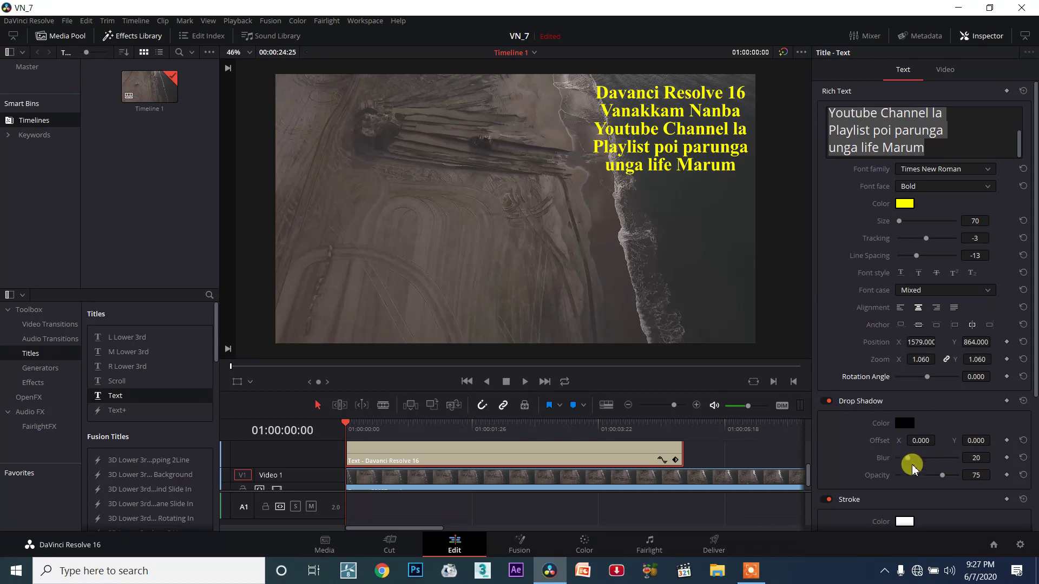
left_click_drag(946, 477, 952, 477)
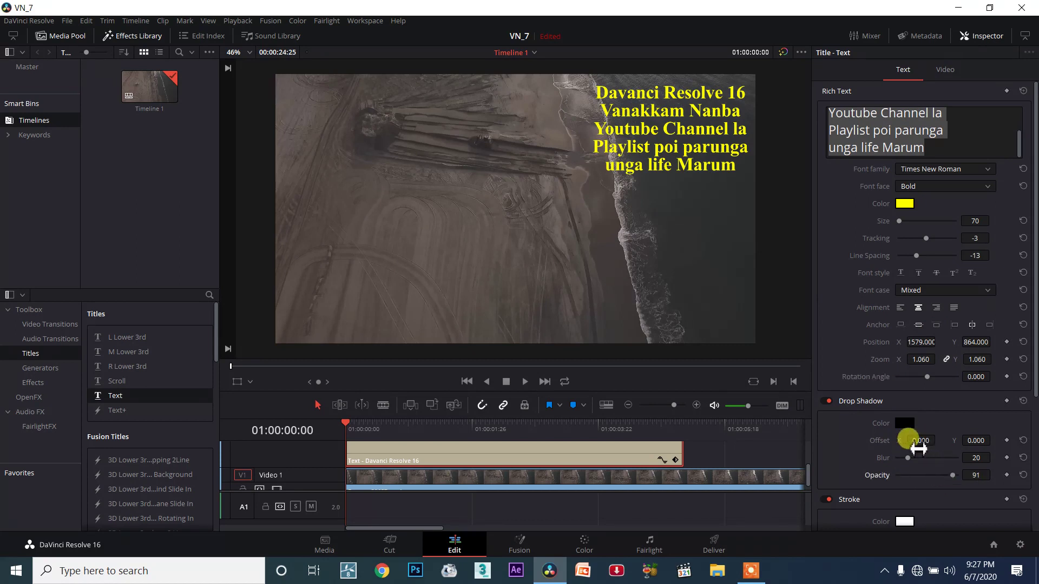
scroll(623, 103, "up", 4)
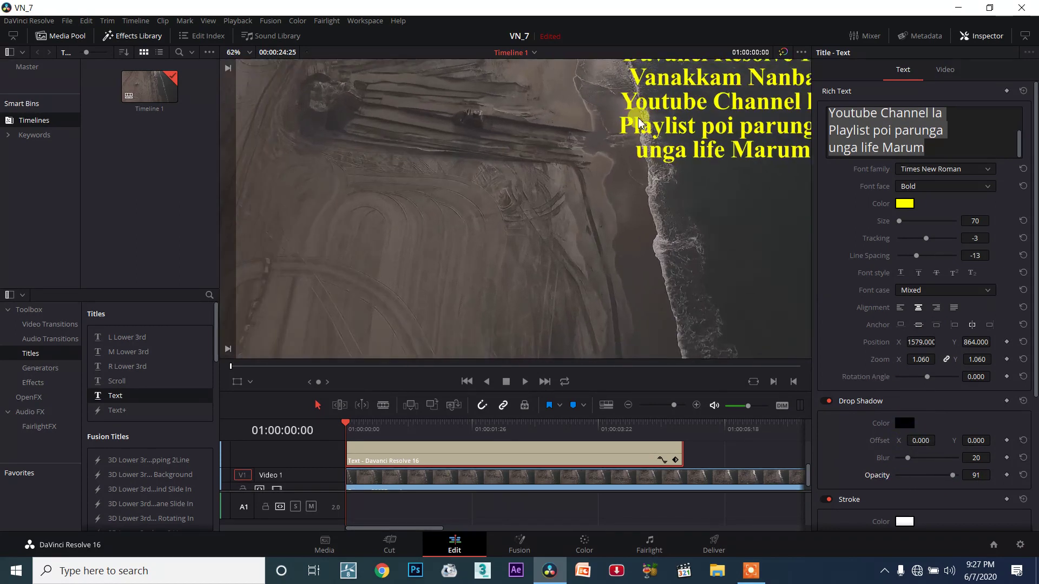
scroll(748, 199, "down", 2)
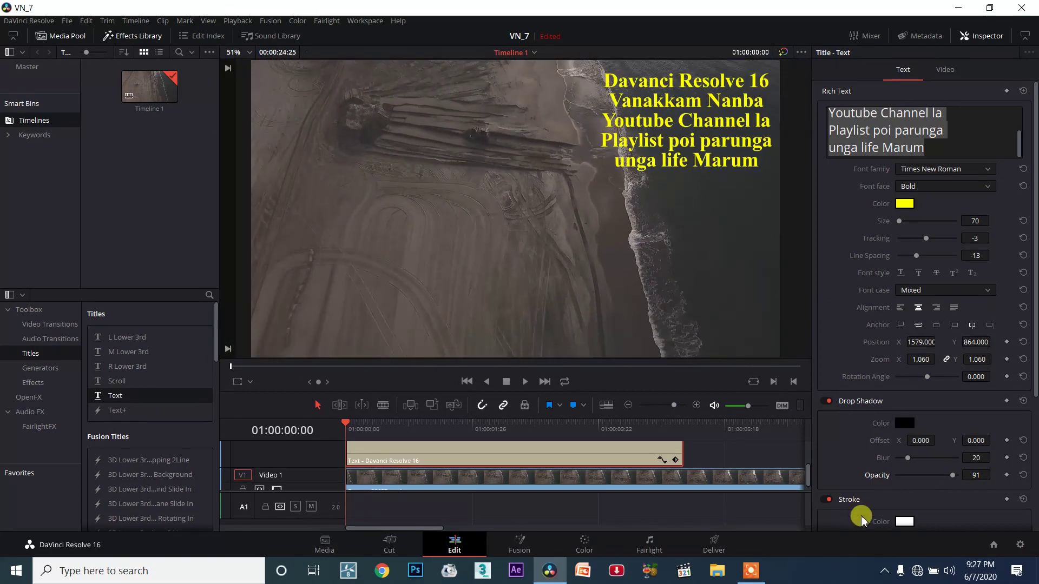
scroll(877, 460, "down", 3)
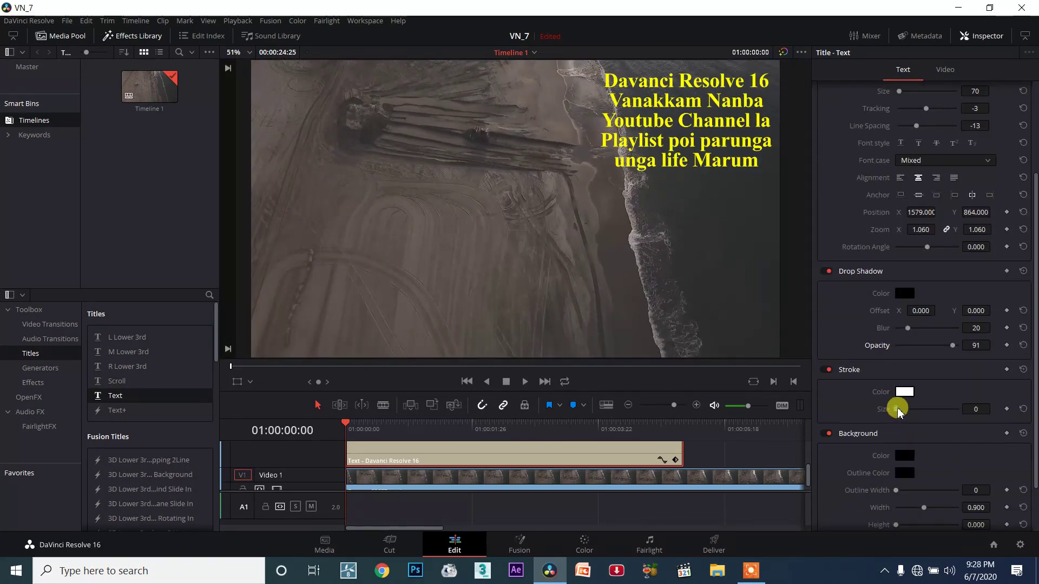
left_click_drag(898, 409, 907, 411)
scroll(679, 118, "up", 3)
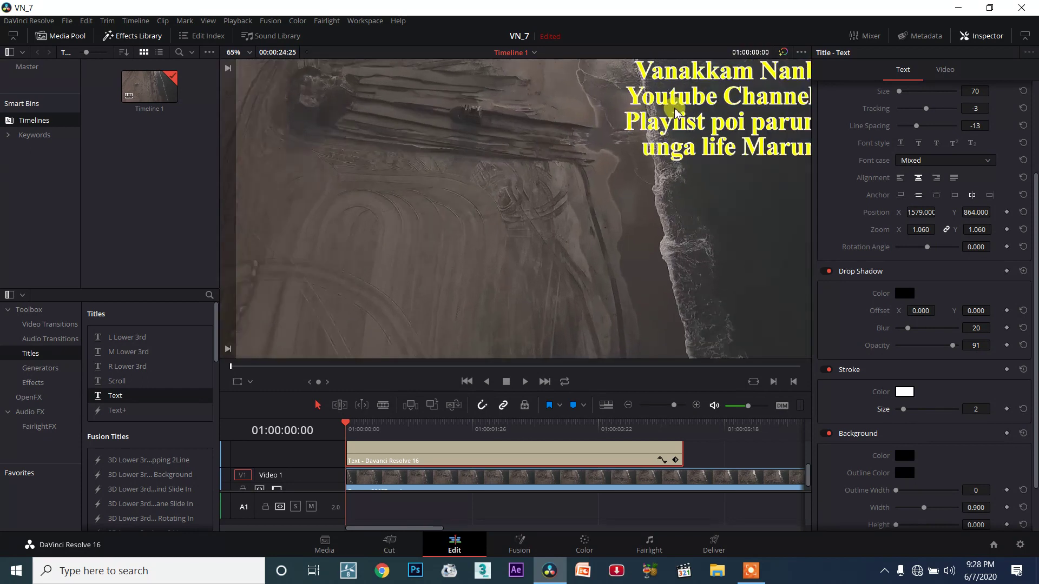
scroll(679, 118, "up", 2)
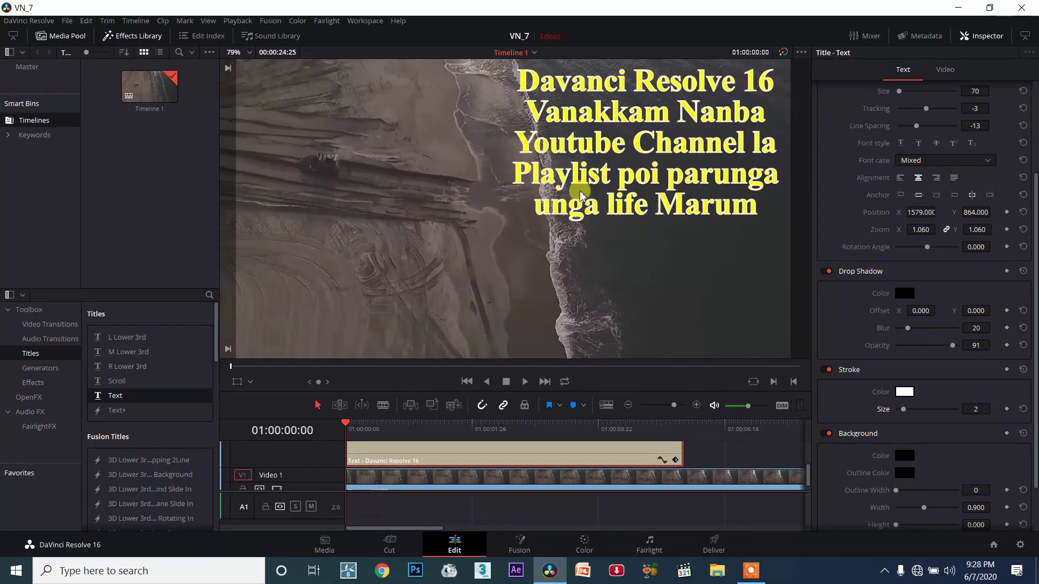
scroll(624, 154, "up", 1)
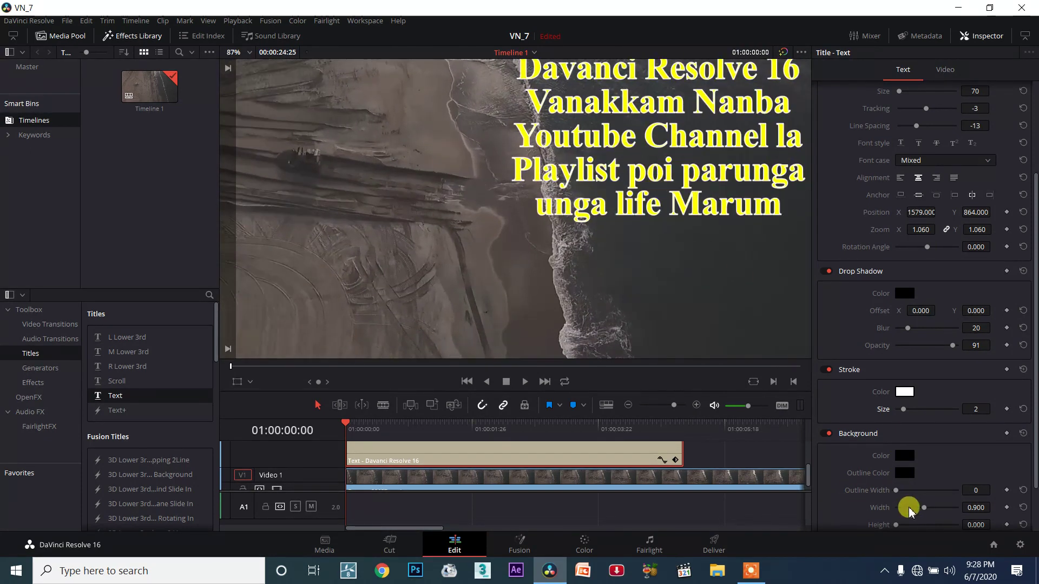
mouse_move(907, 413)
left_mouse_down()
mouse_move(928, 408)
mouse_move(889, 419)
left_mouse_up()
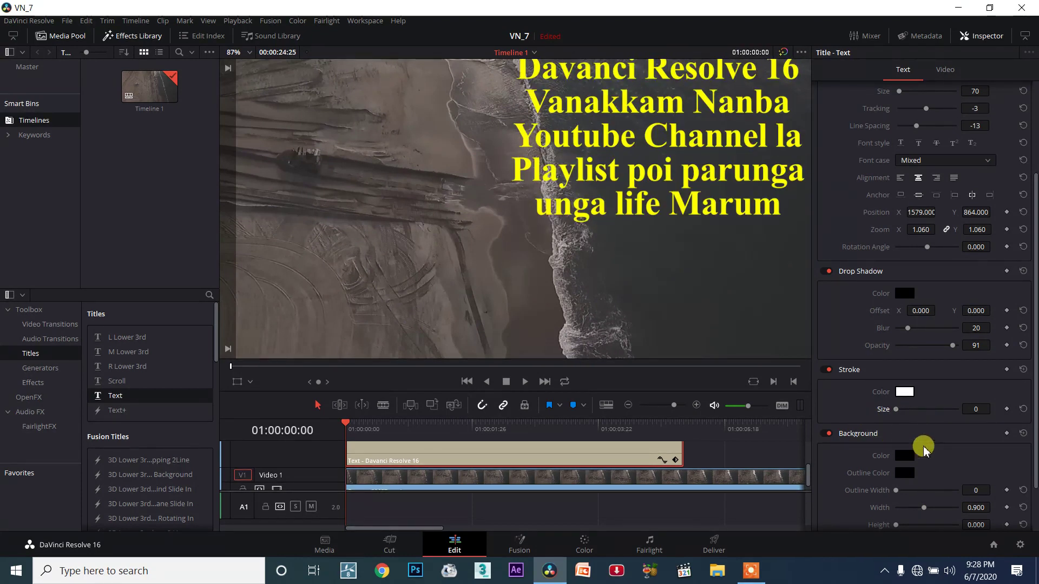
scroll(923, 445, "down", 1)
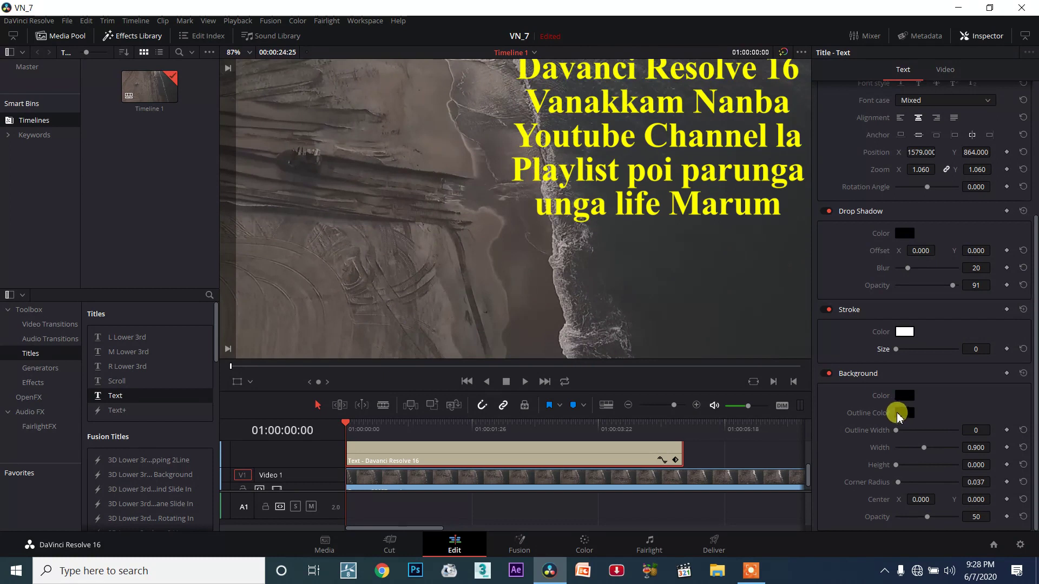
left_click_drag(689, 239, 644, 275)
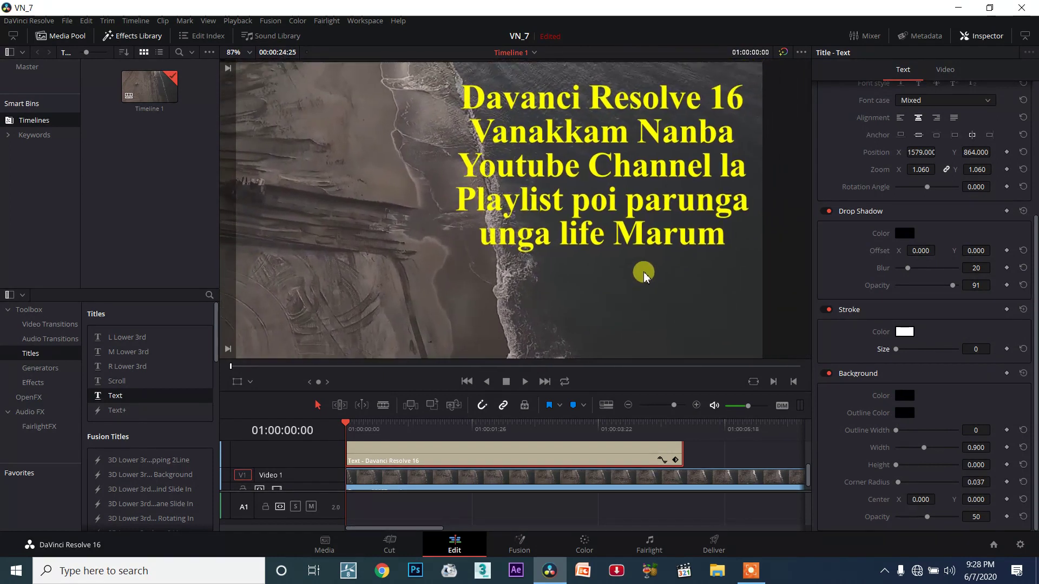
scroll(809, 356, "down", 2)
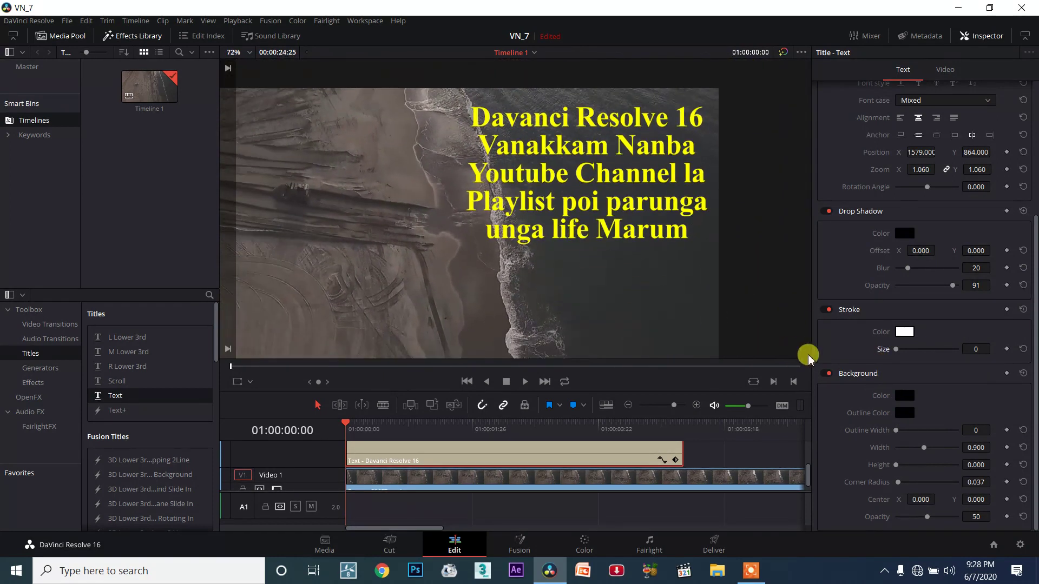
- Set the title's background colour to full-brightness blue (#1f02ff)
left_click(908, 399)
left_click_drag(566, 205, 544, 188)
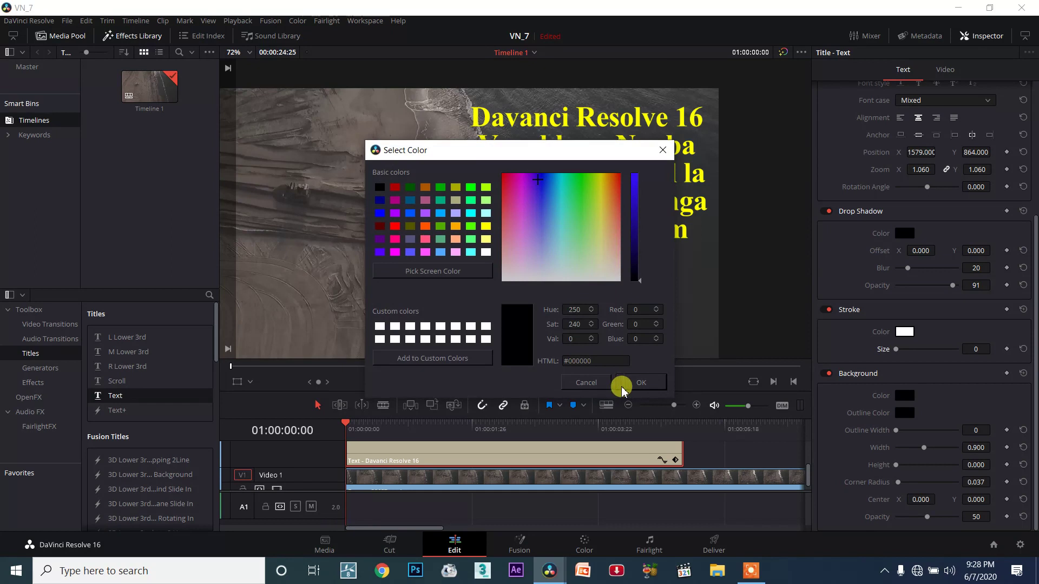
left_click(635, 384)
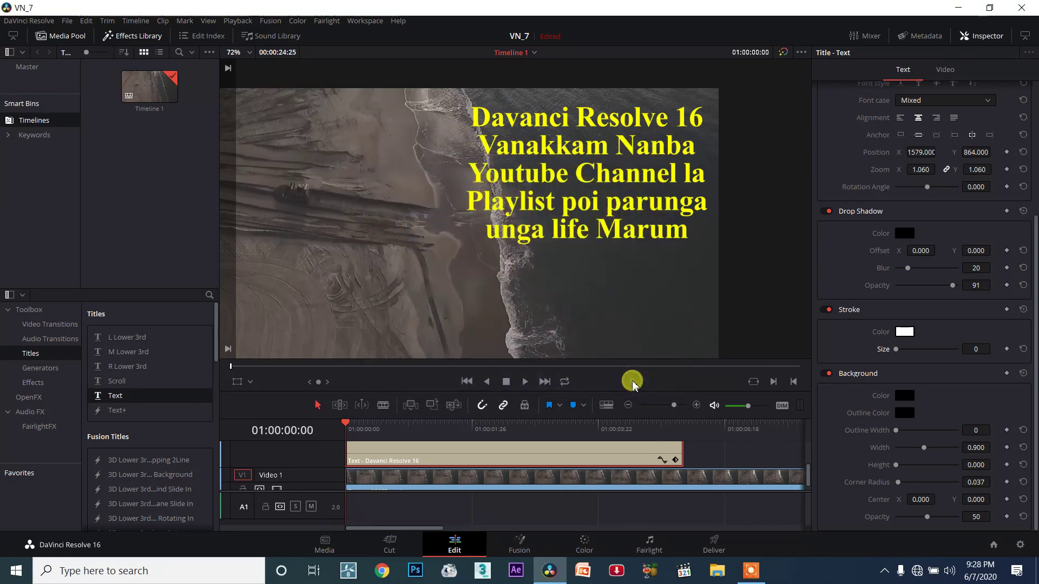
left_click(908, 395)
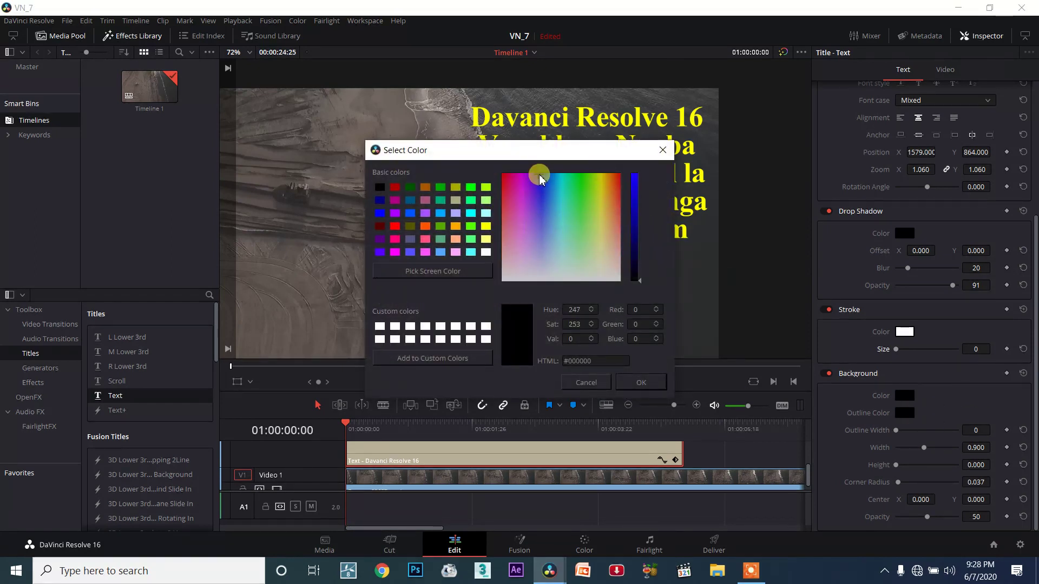
left_click(634, 177)
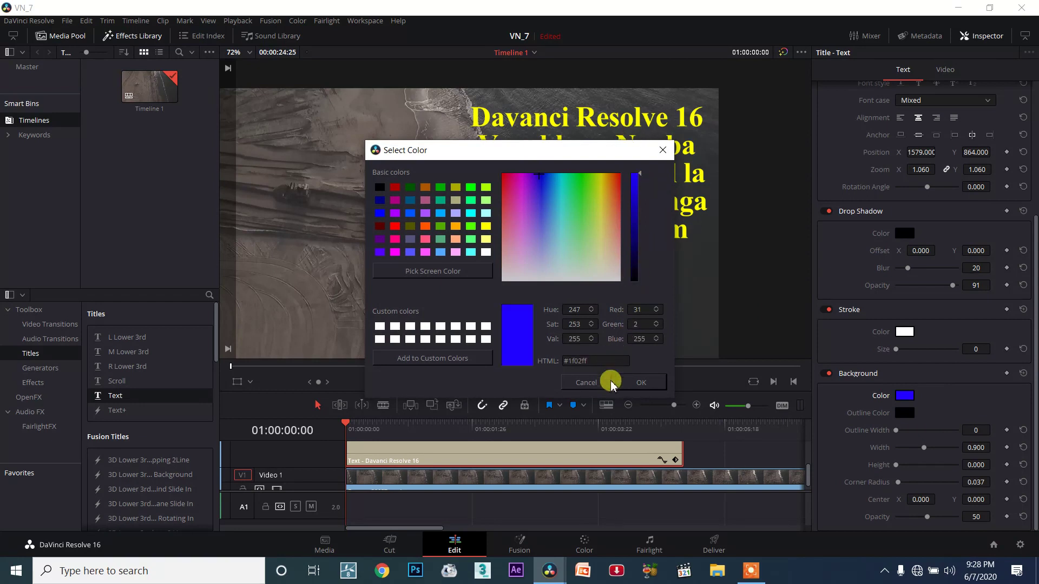
left_click(641, 383)
- Enlarge the blue background box to width 1.583 and height 1.026
left_click_drag(896, 430, 927, 465)
scroll(568, 270, "down", 6)
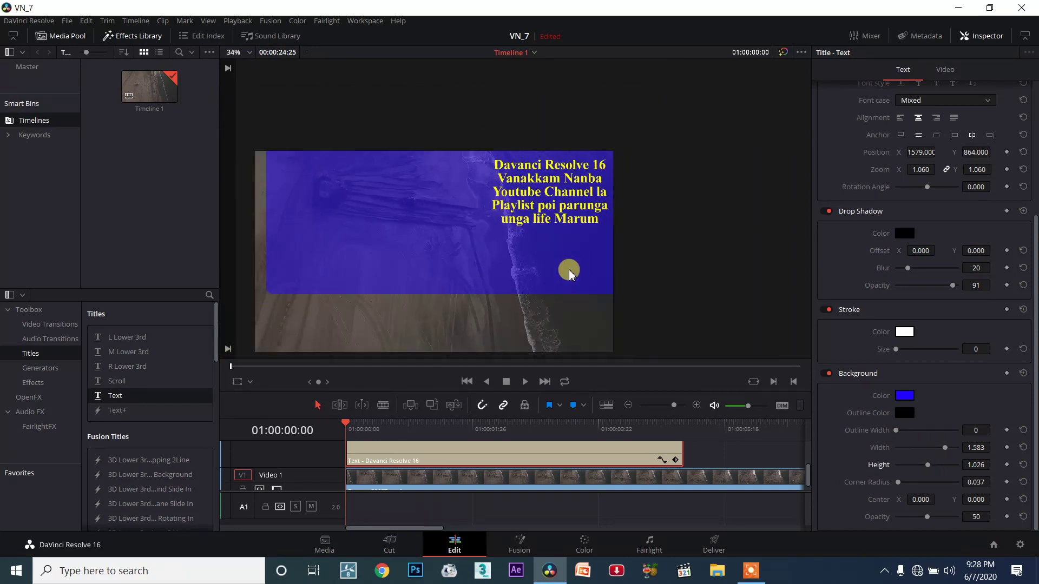
scroll(568, 271, "down", 1)
- Narrow the blue box toward the text and move the title down and left
left_click(920, 447)
left_click_drag(920, 447, 909, 465)
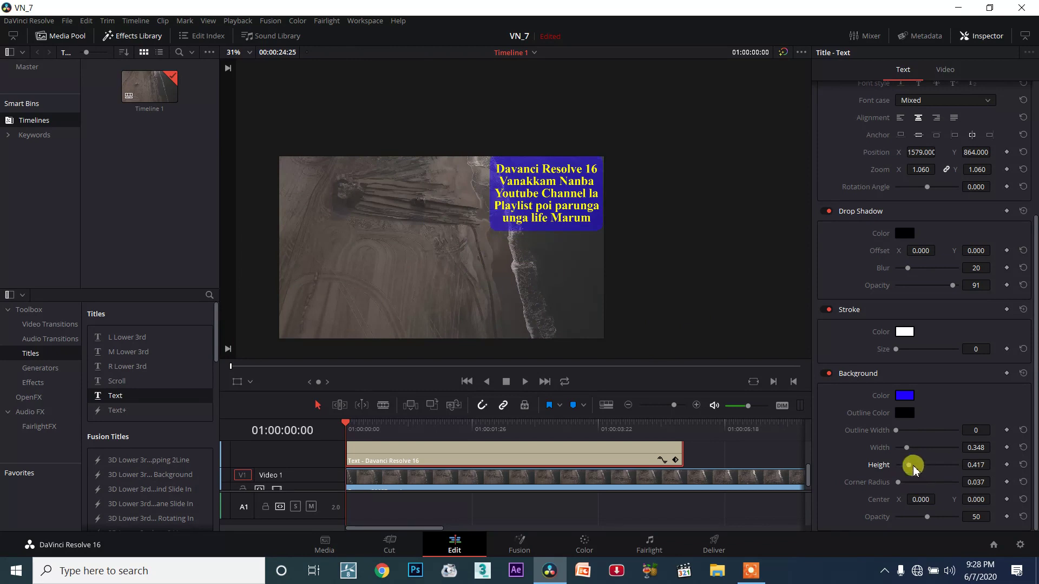
left_click_drag(557, 205, 533, 238)
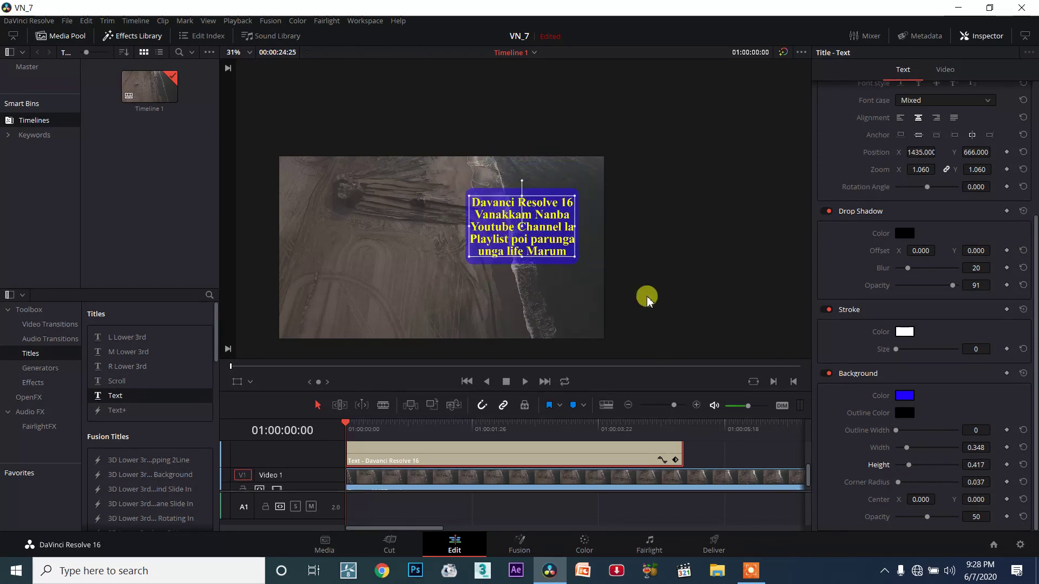
left_click_drag(910, 450, 908, 450)
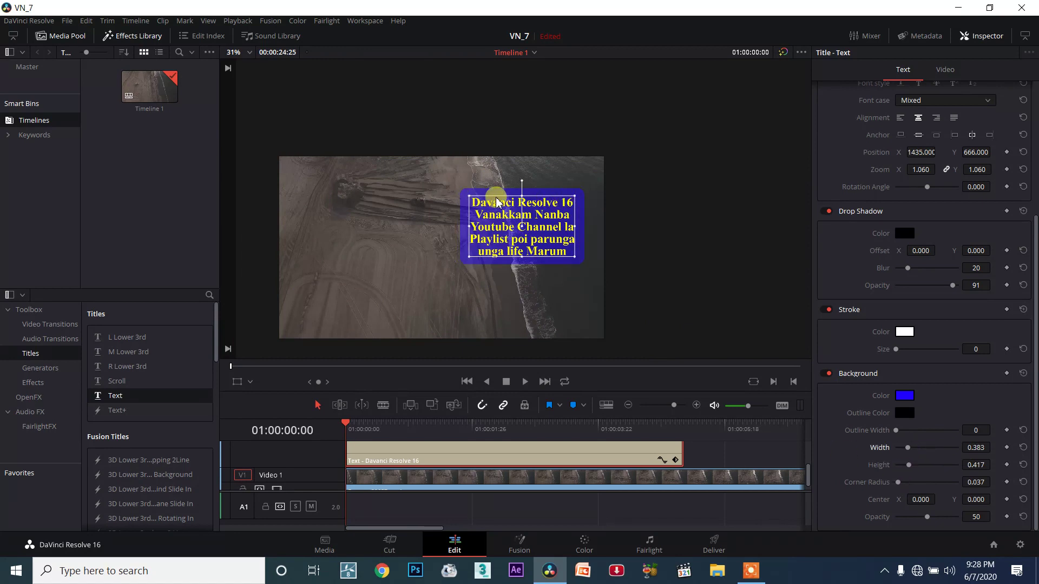
scroll(496, 203, "up", 5)
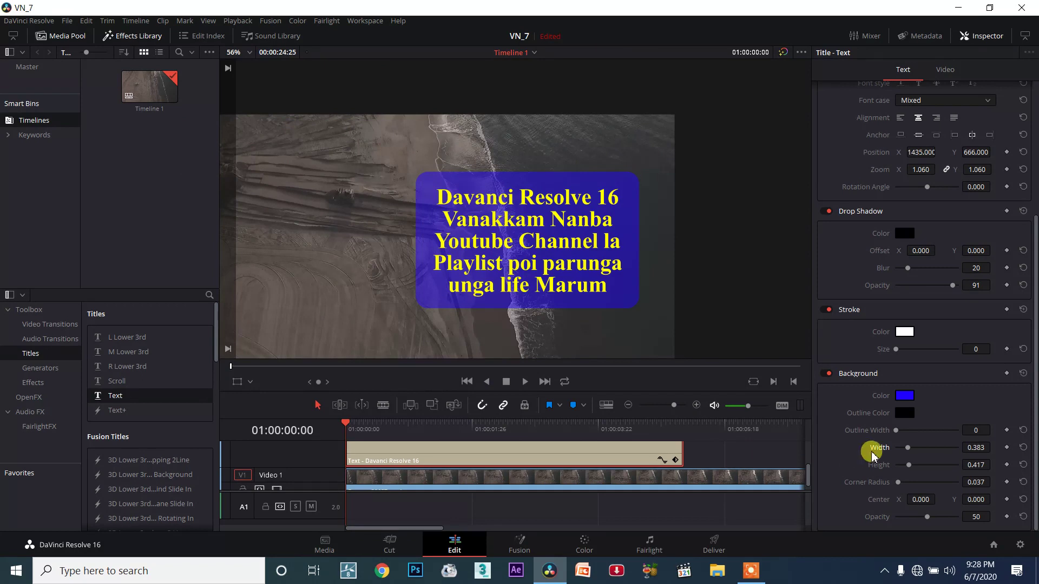
- Set box opacity to 63, trim width to 0.383, and add a width-10 black outline
mouse_move(928, 519)
left_mouse_down()
mouse_move(983, 515)
mouse_move(865, 528)
mouse_move(935, 520)
left_mouse_up()
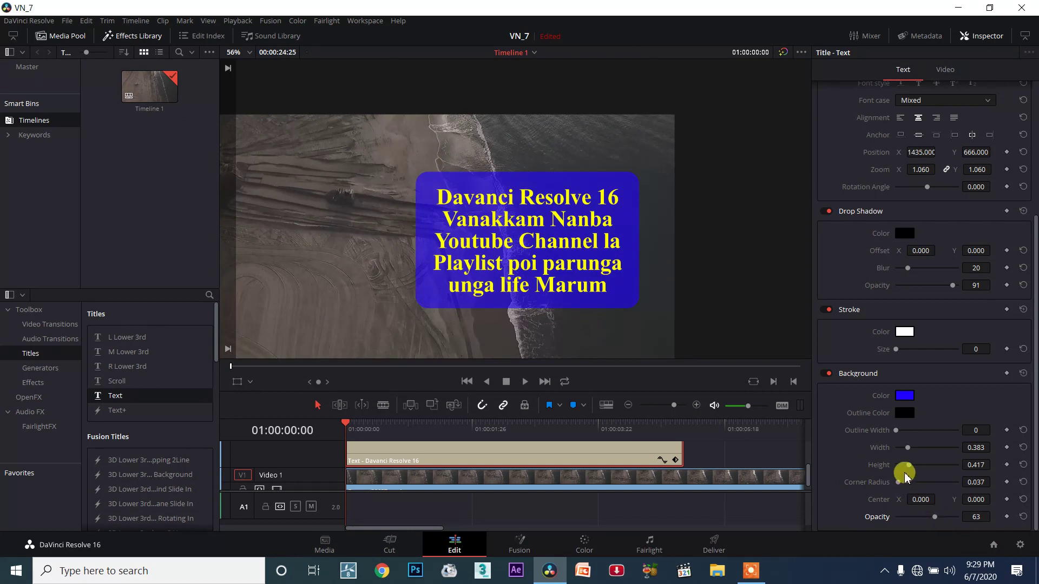
mouse_move(908, 456)
left_mouse_down()
mouse_move(926, 455)
mouse_move(909, 458)
left_mouse_up()
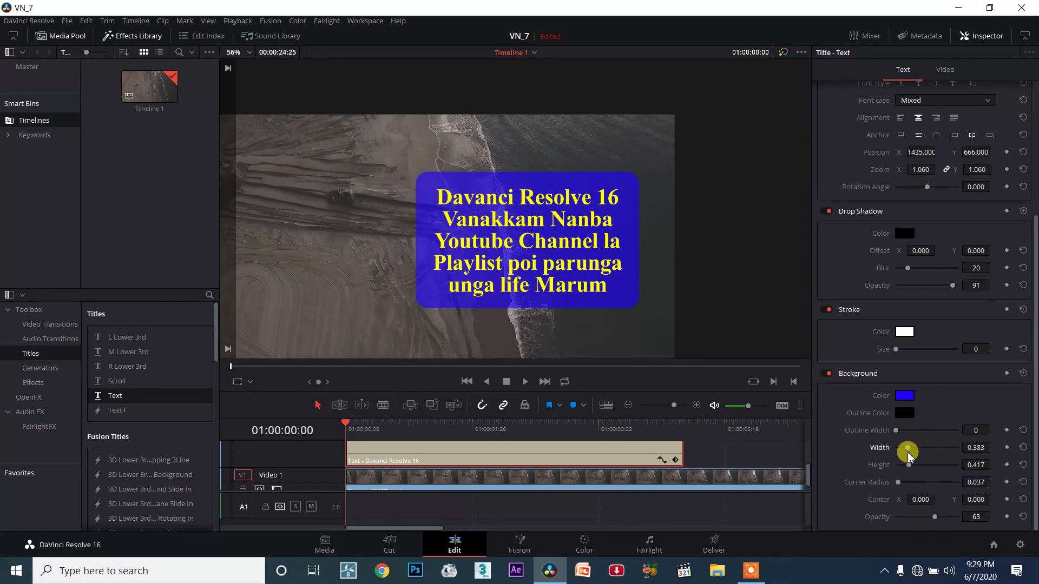
mouse_move(897, 433)
left_mouse_down()
mouse_move(930, 431)
mouse_move(916, 432)
left_mouse_up()
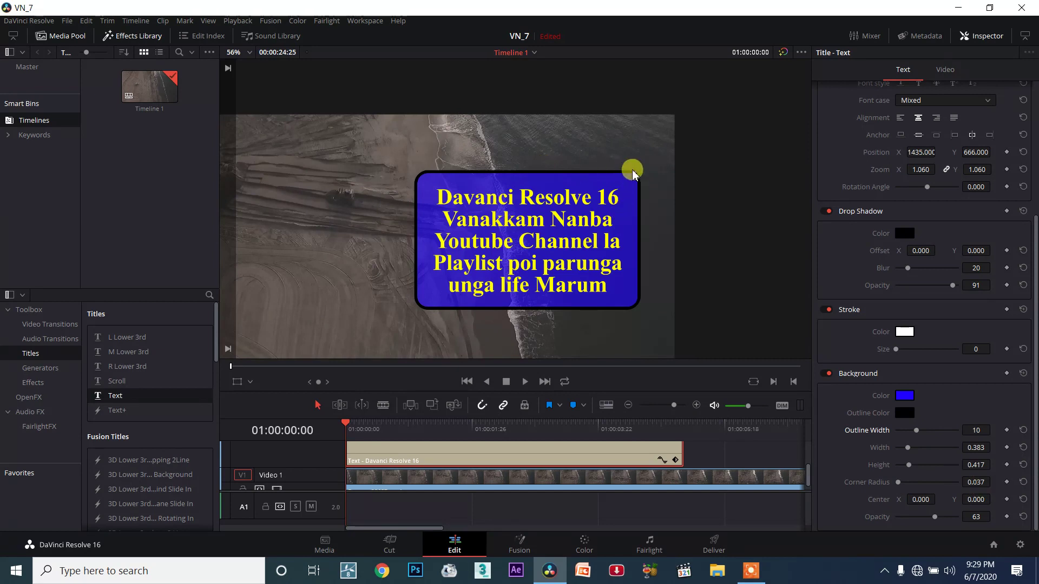
- Return the box to square corners after a rounded trial, sizing it 0.435 by 0.383
left_click_drag(908, 482, 934, 484)
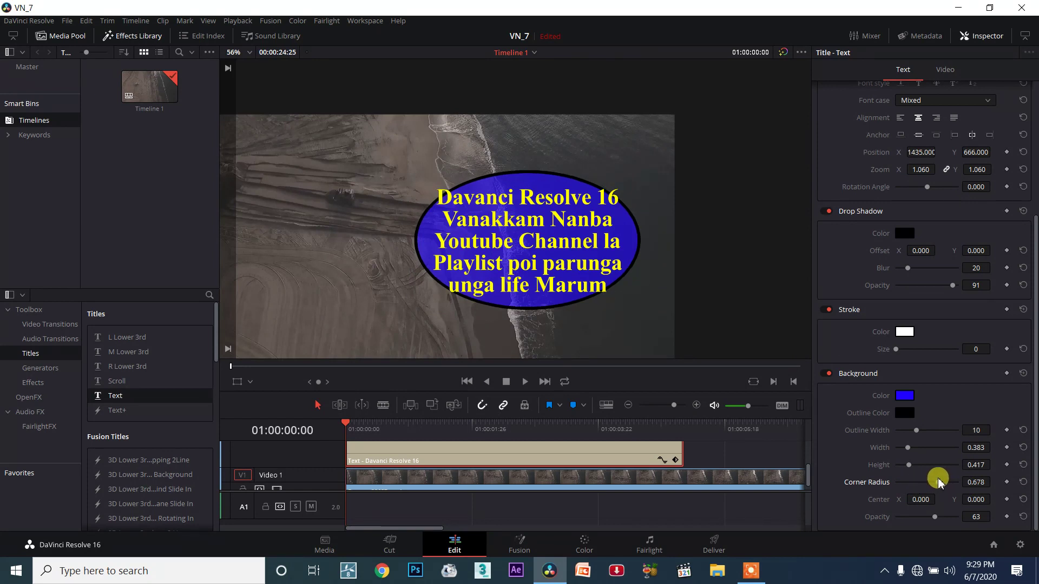
mouse_move(913, 452)
left_mouse_down()
mouse_move(913, 470)
mouse_move(939, 482)
mouse_move(894, 491)
mouse_move(900, 460)
mouse_move(916, 483)
mouse_move(910, 449)
mouse_move(902, 482)
mouse_move(881, 487)
mouse_move(909, 469)
left_mouse_up()
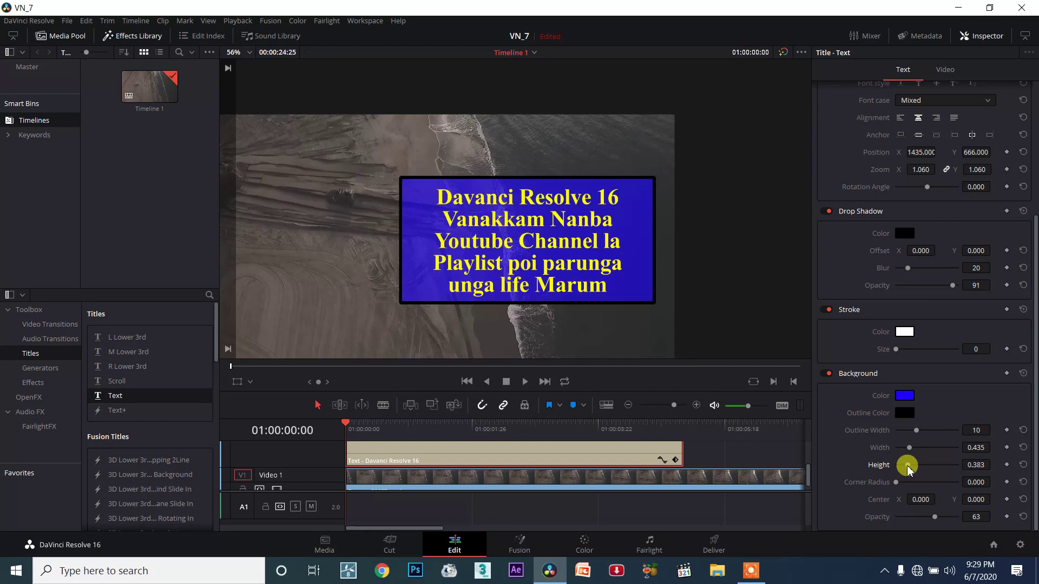
scroll(623, 288, "down", 5)
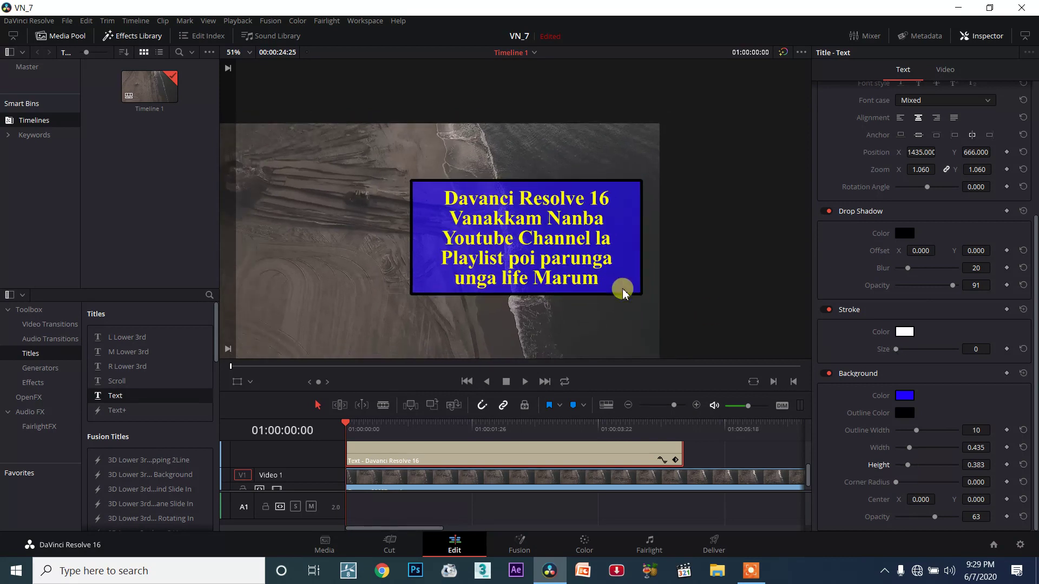
scroll(490, 264, "up", 2)
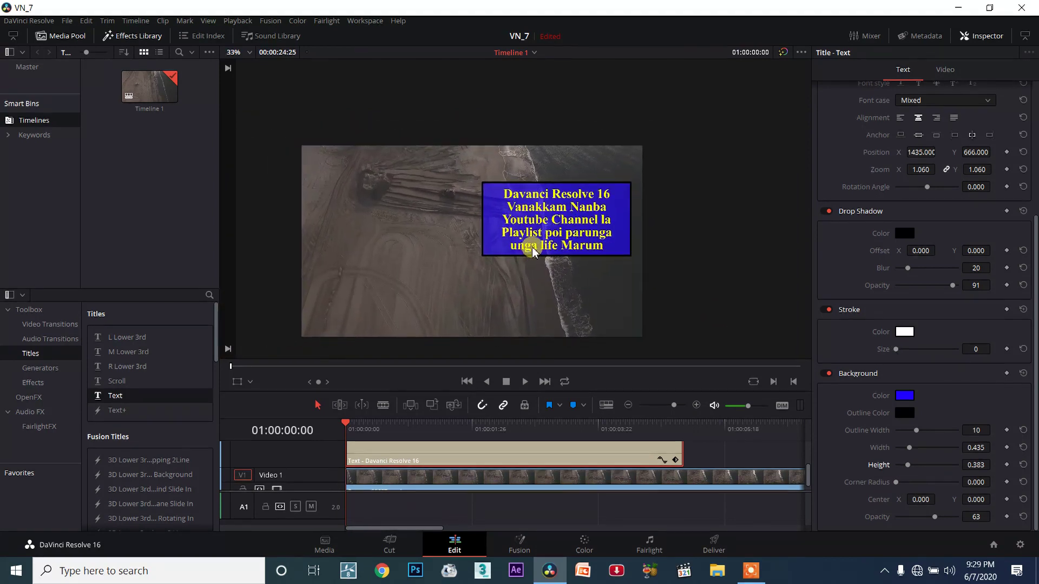
- Move the boxed title to the upper right and shift the box's Center X slightly
left_click_drag(628, 214, 636, 157)
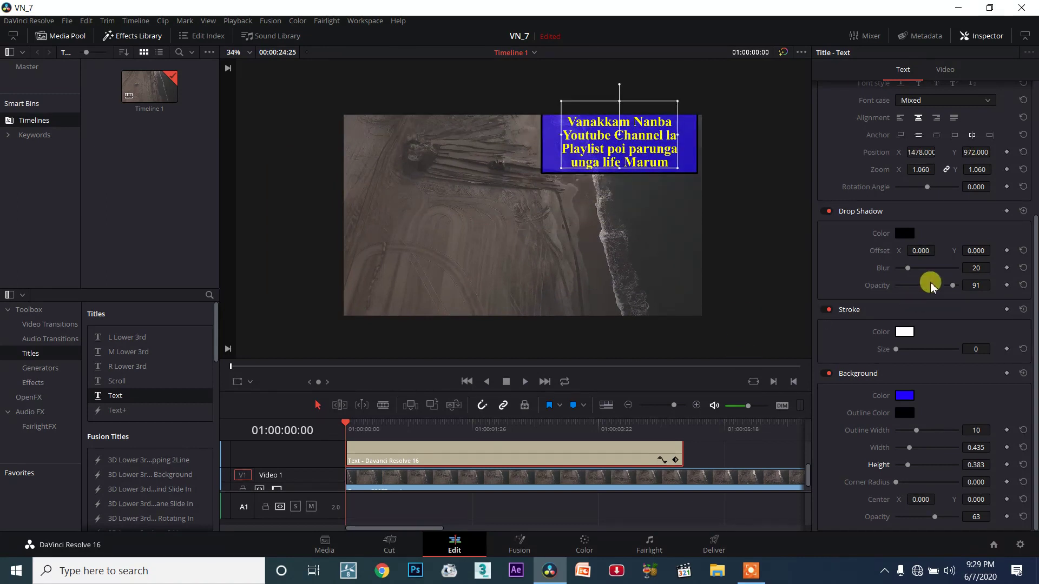
left_click_drag(923, 153, 981, 159)
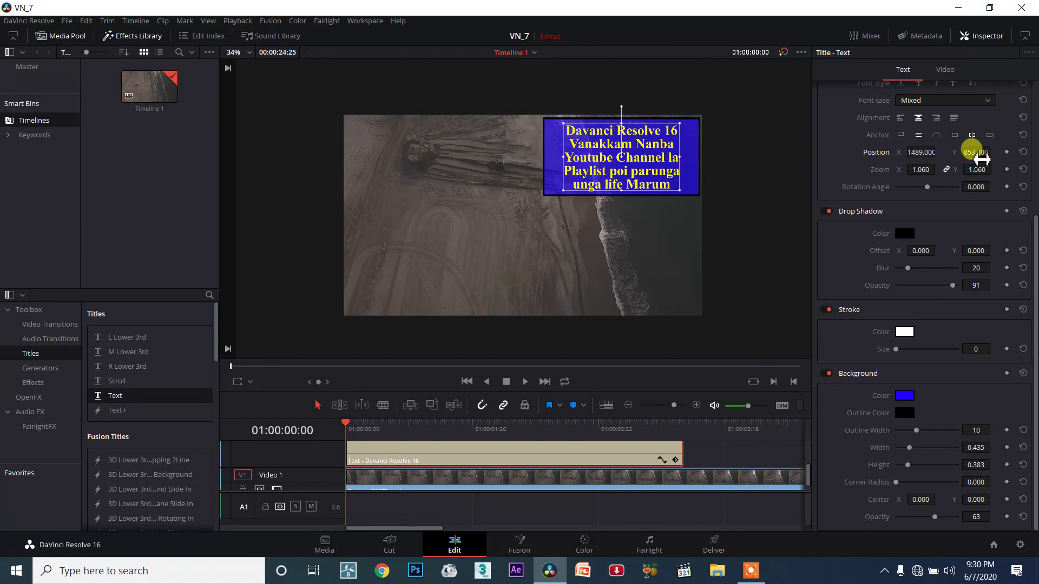
left_click(465, 180)
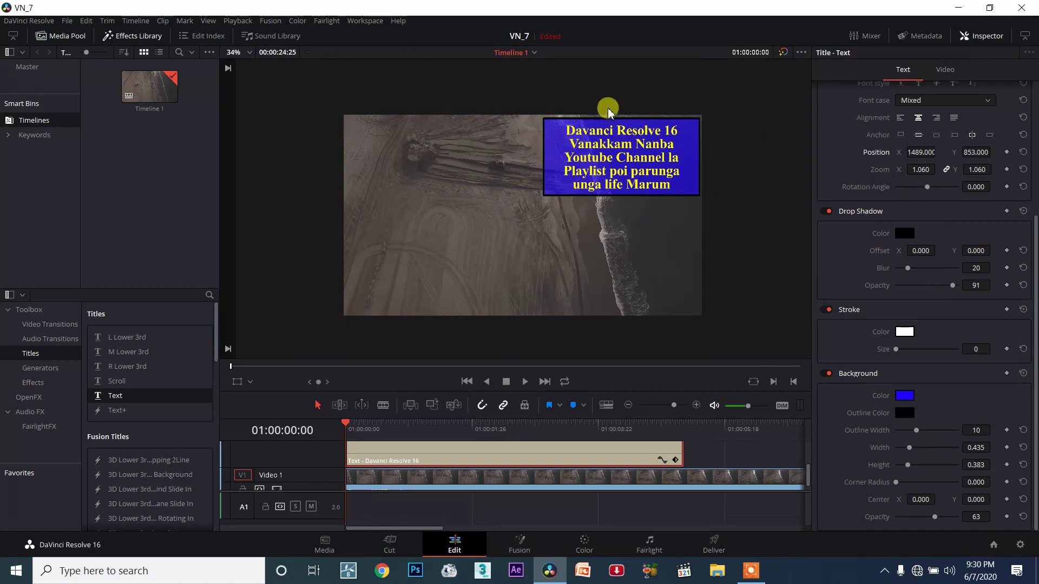
mouse_move(925, 186)
left_mouse_down()
mouse_move(907, 188)
mouse_move(926, 187)
left_mouse_up()
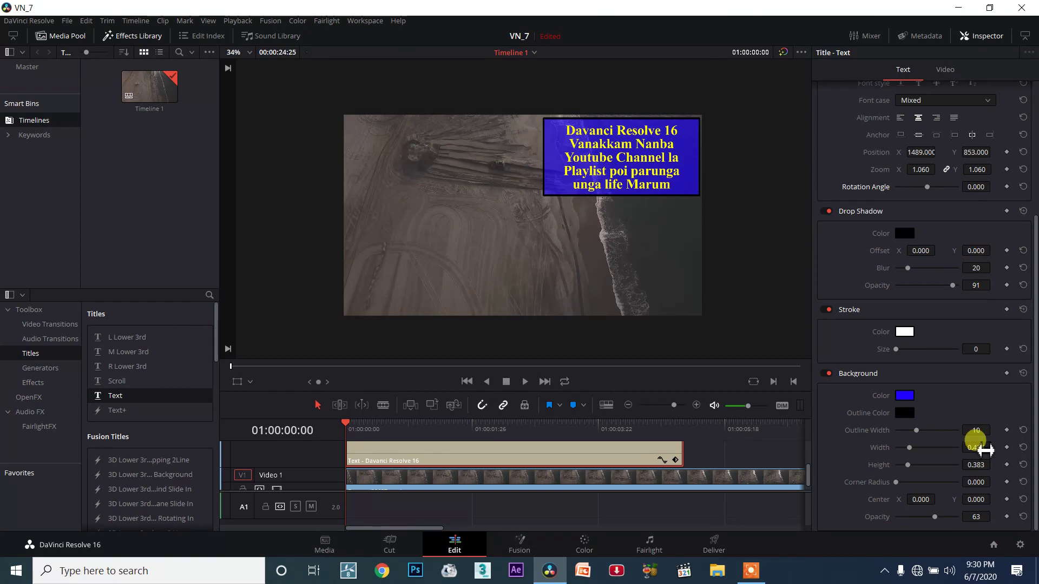
mouse_move(928, 496)
left_mouse_down()
mouse_move(915, 498)
mouse_move(940, 500)
left_mouse_up()
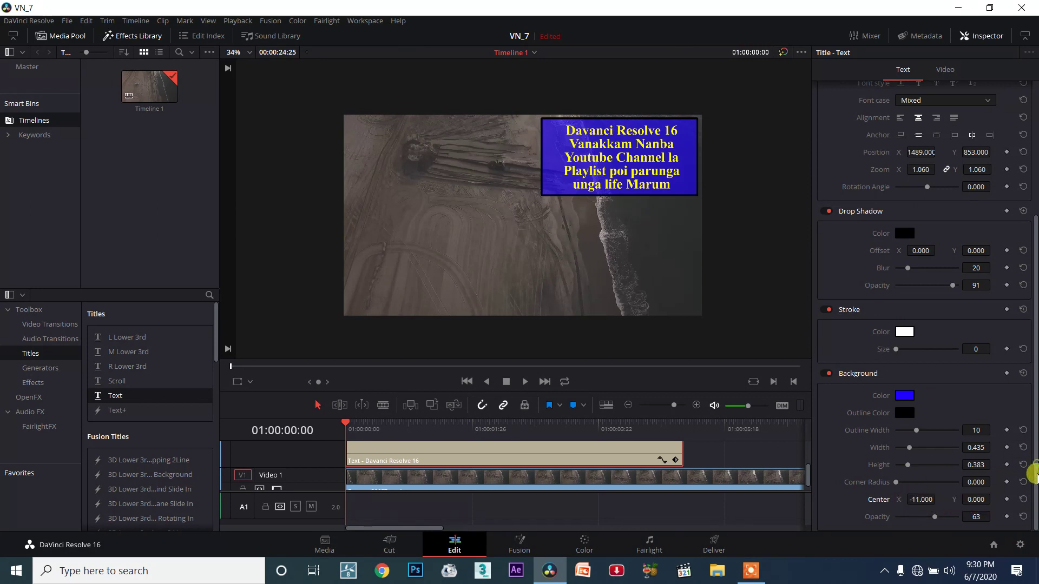
- Drag the title back near the frame centre at position 1254, 540
left_click_drag(1034, 490, 1030, 197)
mouse_move(1030, 343)
left_mouse_down()
mouse_move(1034, 491)
mouse_move(1028, 325)
left_mouse_up()
left_click_drag(619, 174, 566, 230)
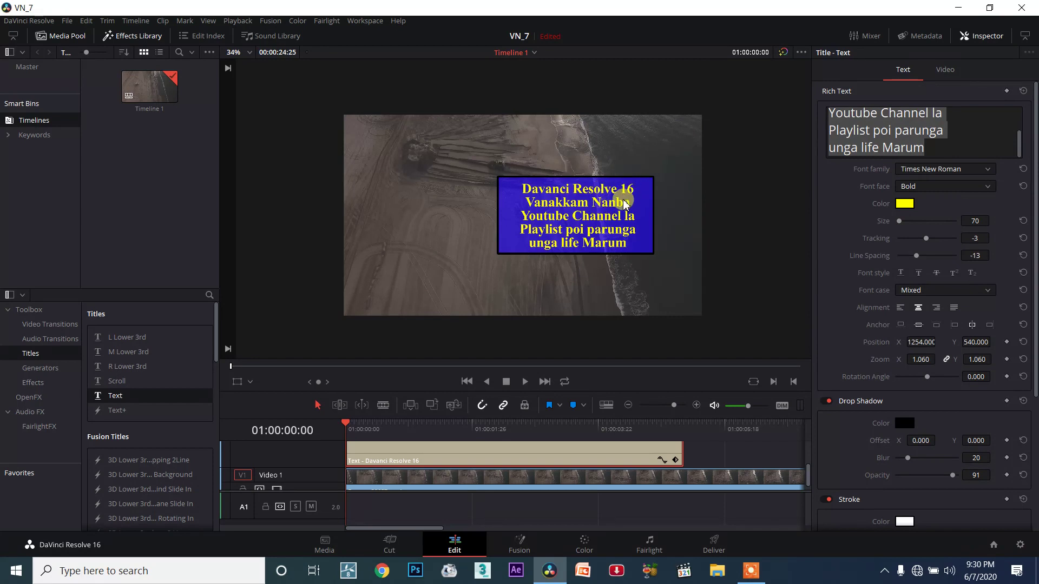
- Drag the boxed title to the upper right at position 1449, 813, then stop recording
left_click_drag(624, 213, 654, 167)
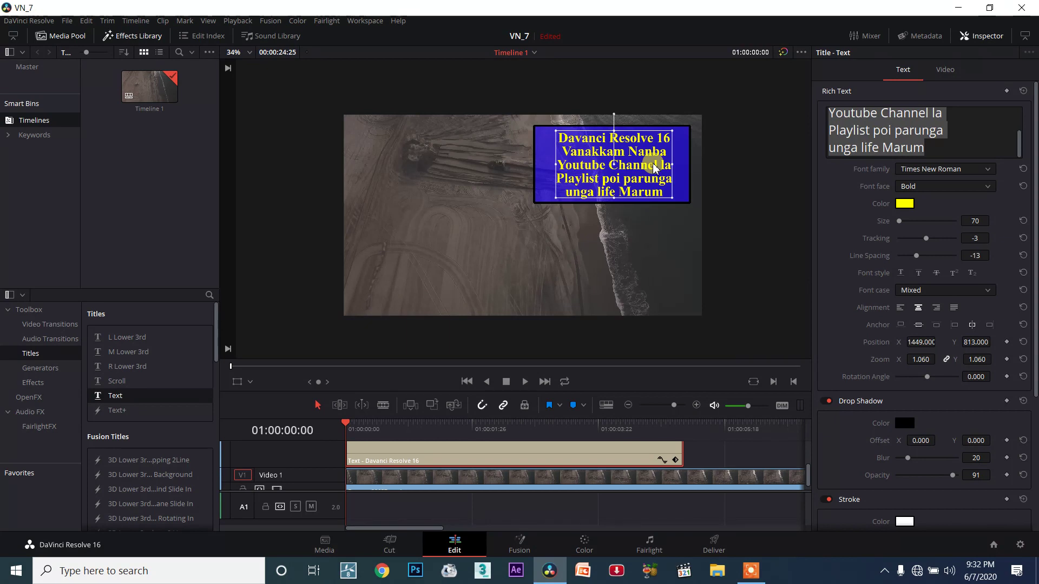
left_click(750, 572)
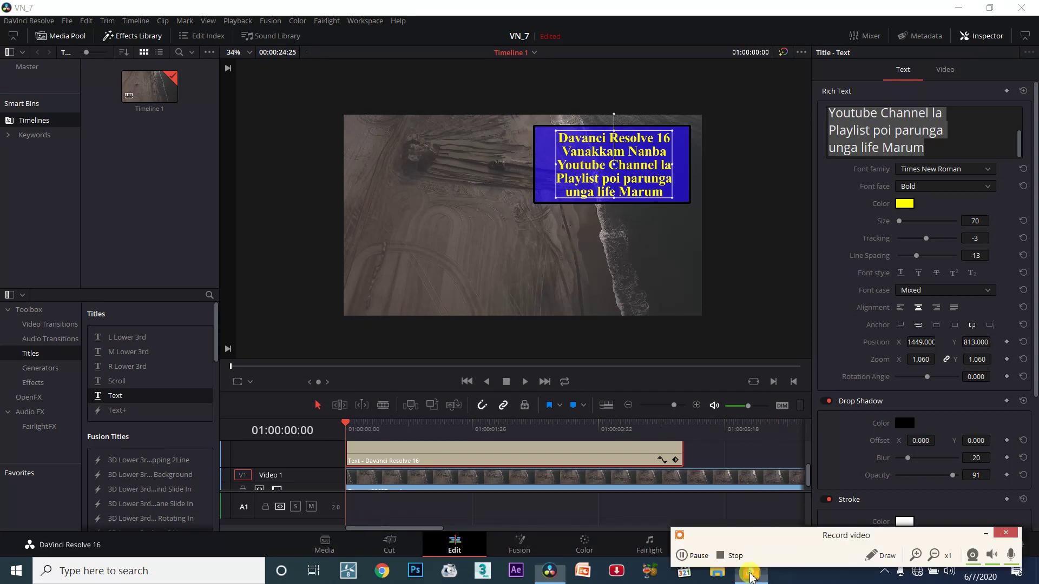